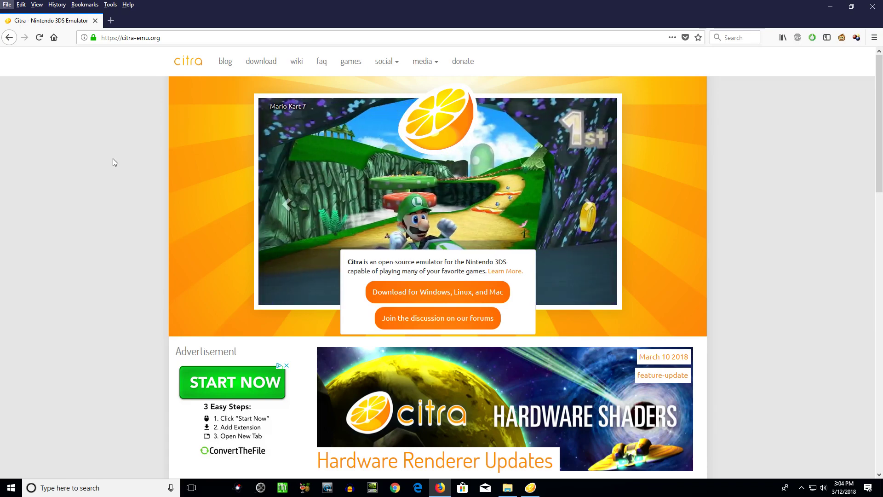
Step: Examine the Citra homepage and its Hardware Renderer Updates post with the before and after speed comparison
key("alt+d")
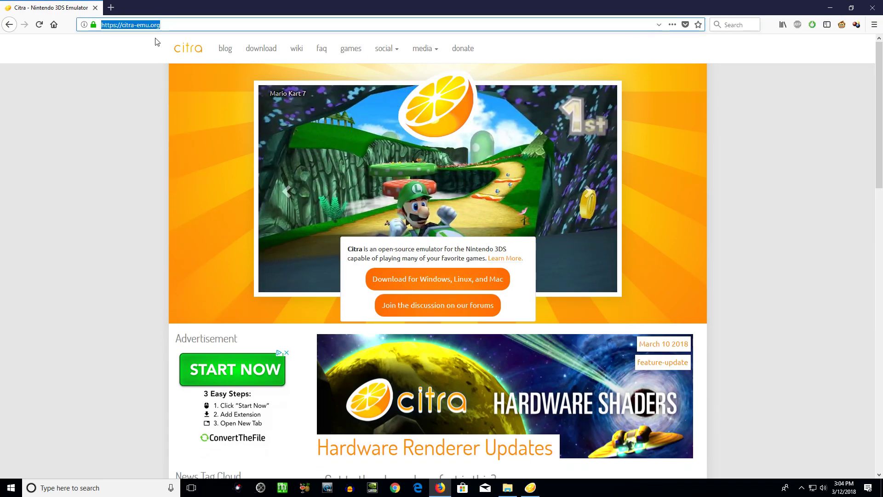
left_click(126, 23)
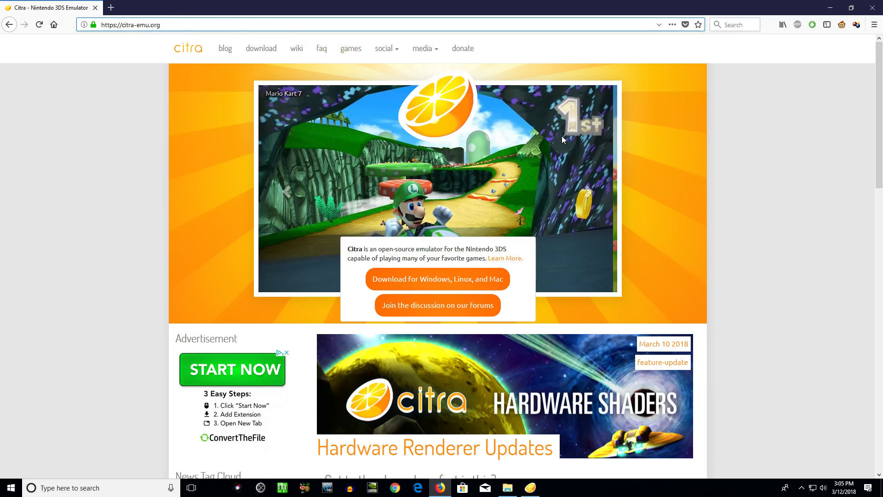
scroll(640, 240, "down", 2)
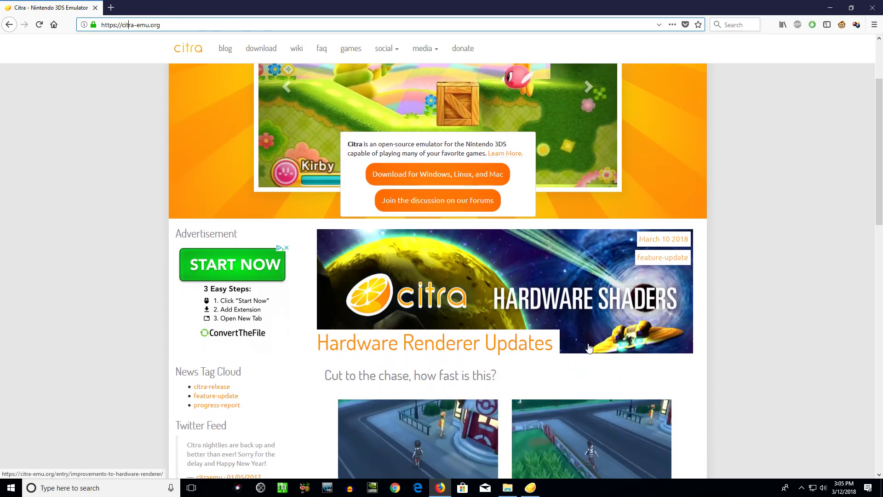
scroll(626, 302, "up", 1)
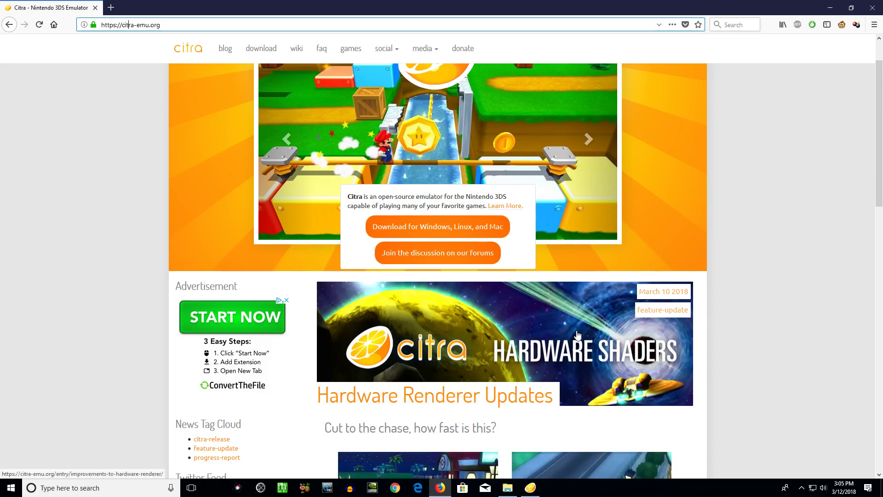
scroll(791, 205, "down", 3)
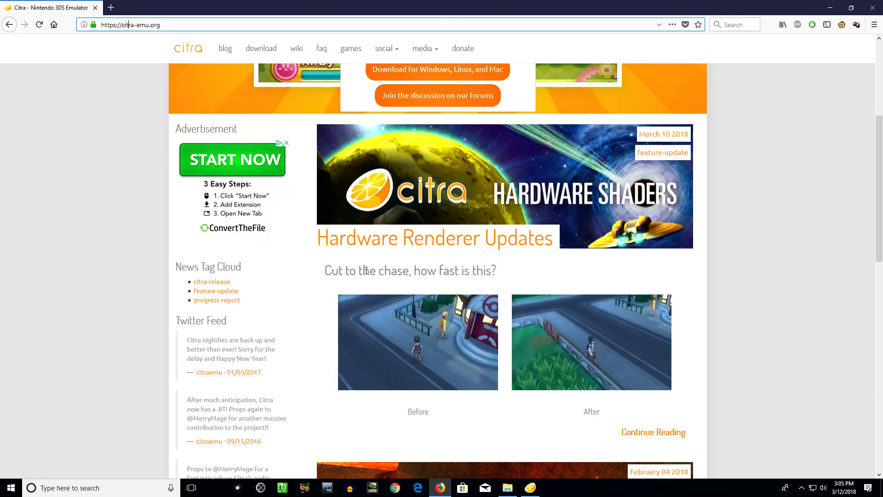
left_click_drag(362, 270, 465, 274)
left_click(465, 274)
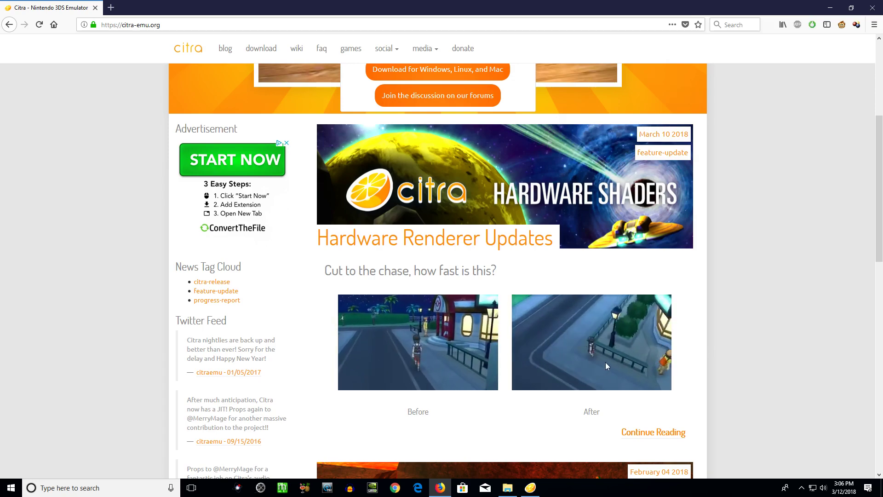
scroll(438, 362, "up", 5)
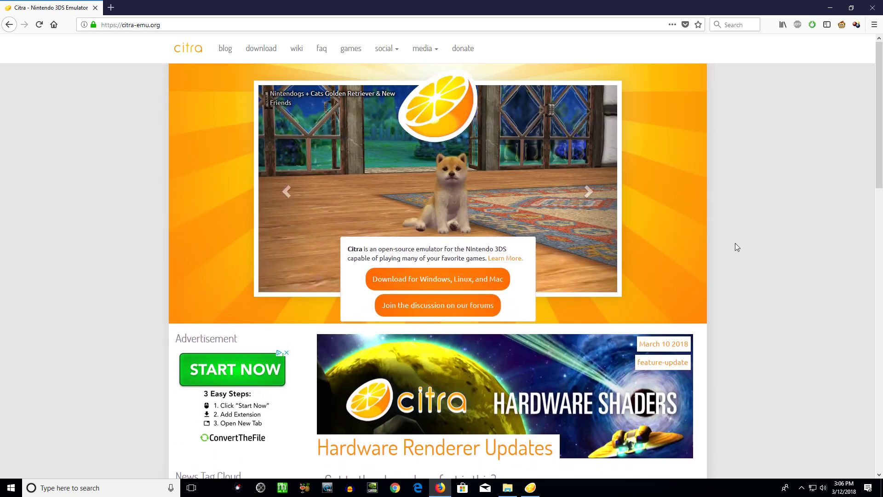
Step: Go to the Citra download page and display the manual downloads for the Nightly and Canary builds
left_click(259, 51)
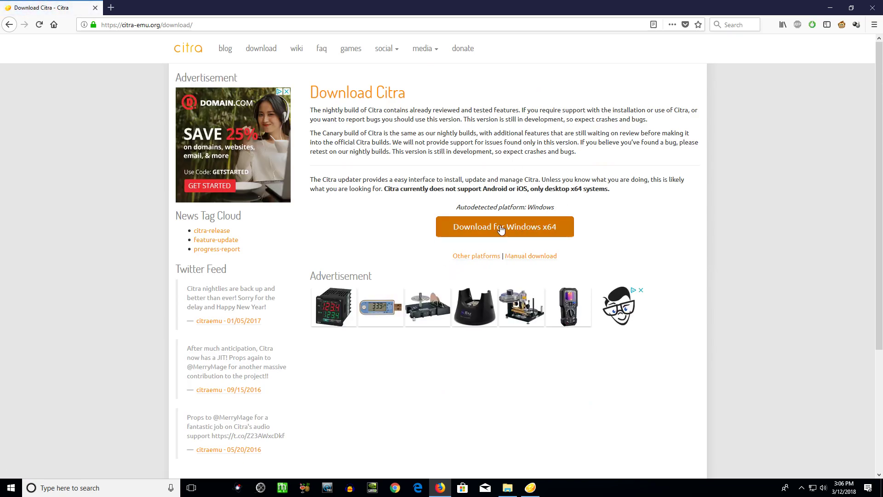
left_click(535, 256)
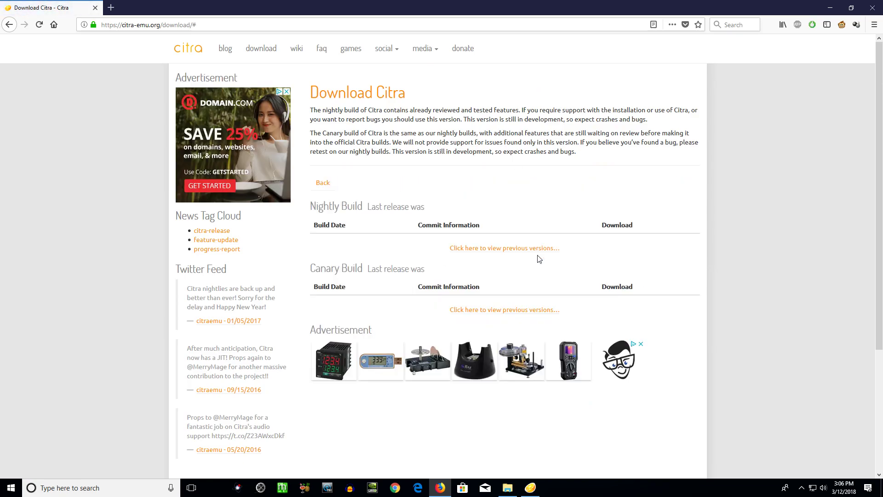
scroll(595, 225, "down", 2)
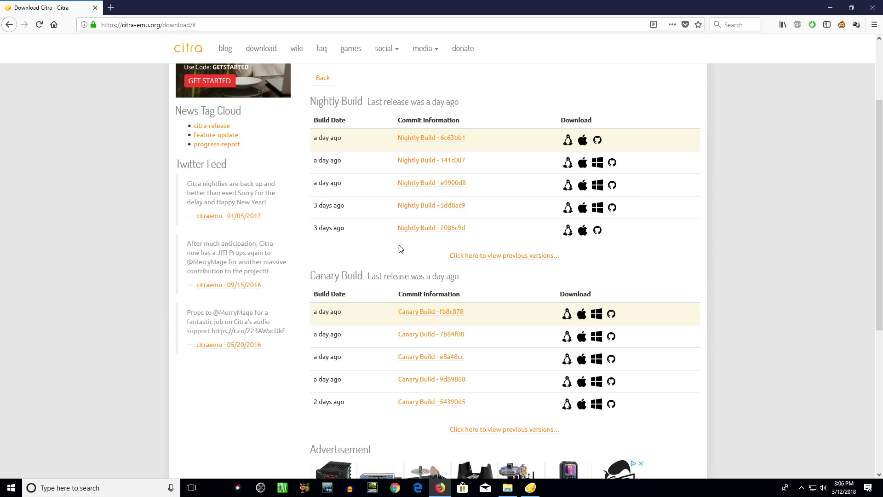
Step: Compare the Nightly Build and Canary Build release lists, including their last release dates and supported platforms
left_click_drag(315, 277, 381, 279)
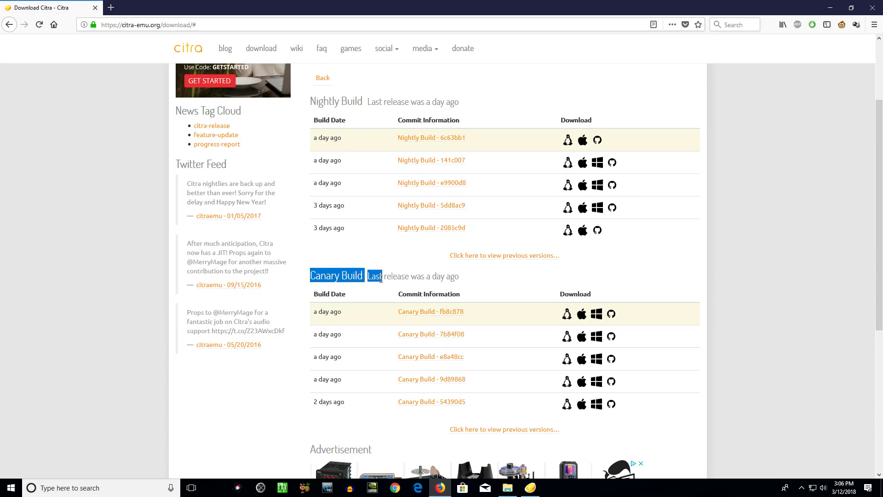
left_click_drag(316, 276, 366, 276)
left_click_drag(371, 276, 421, 276)
scroll(425, 203, "up", 2)
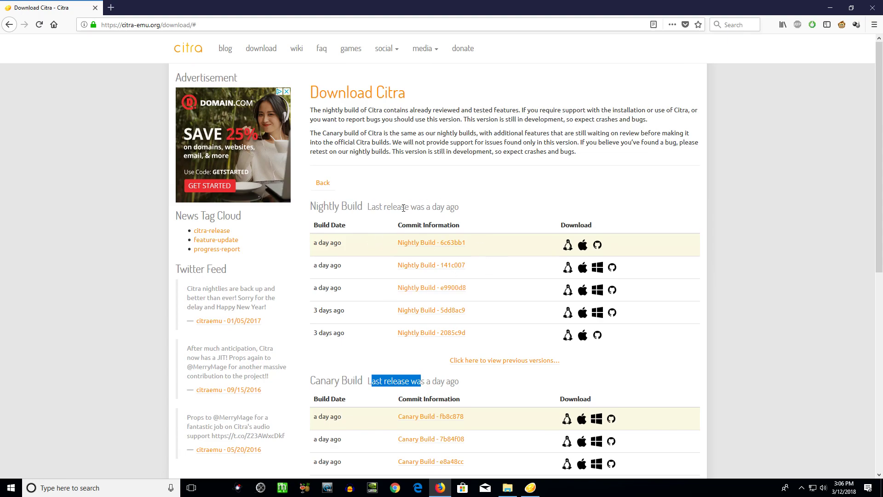
scroll(516, 203, "down", 2)
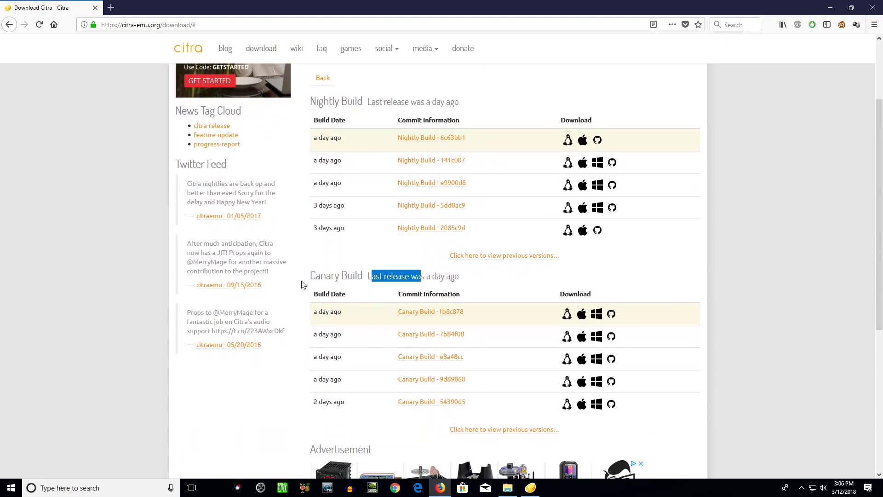
left_click_drag(320, 276, 493, 285)
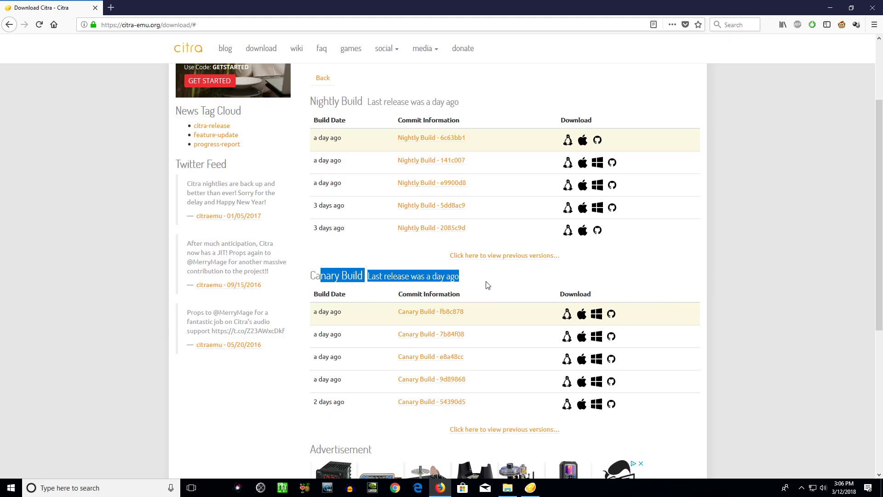
scroll(515, 305, "up", 2)
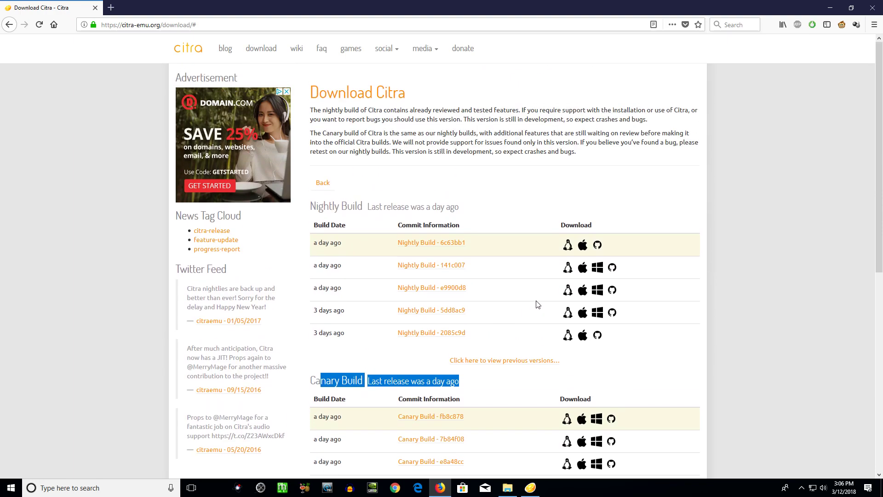
scroll(559, 293, "down", 2)
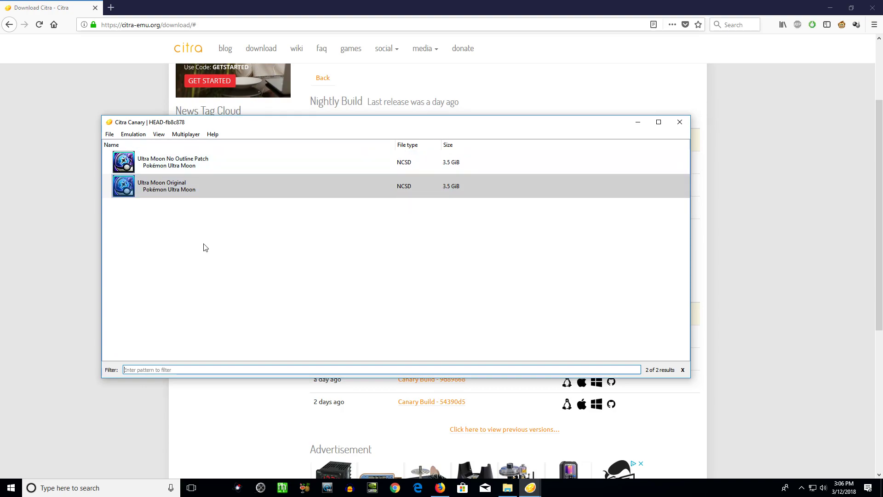
Step: Switch to Citra Canary, maximize its window and check which file types Load File accepts, without loading a game
double_click(297, 127)
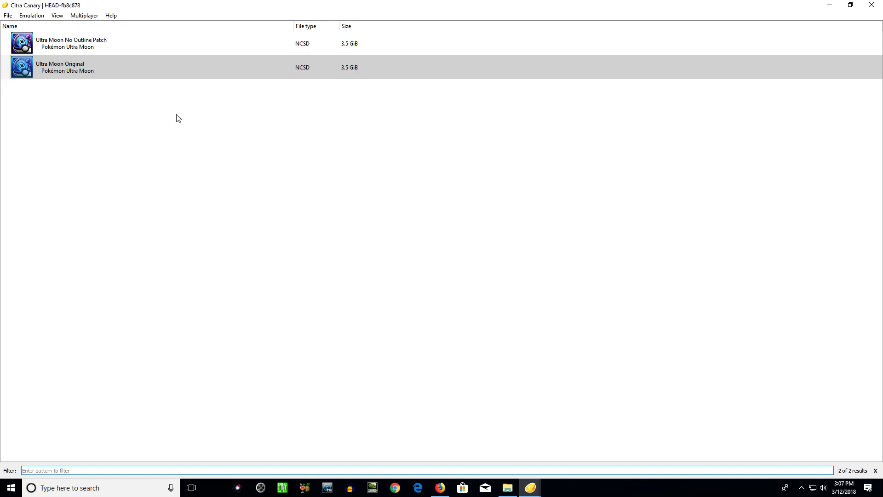
left_click(10, 16)
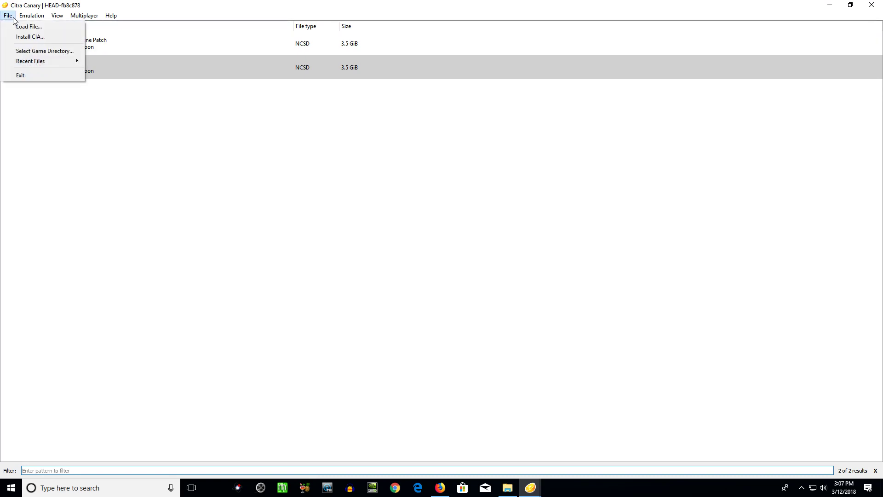
left_click(40, 26)
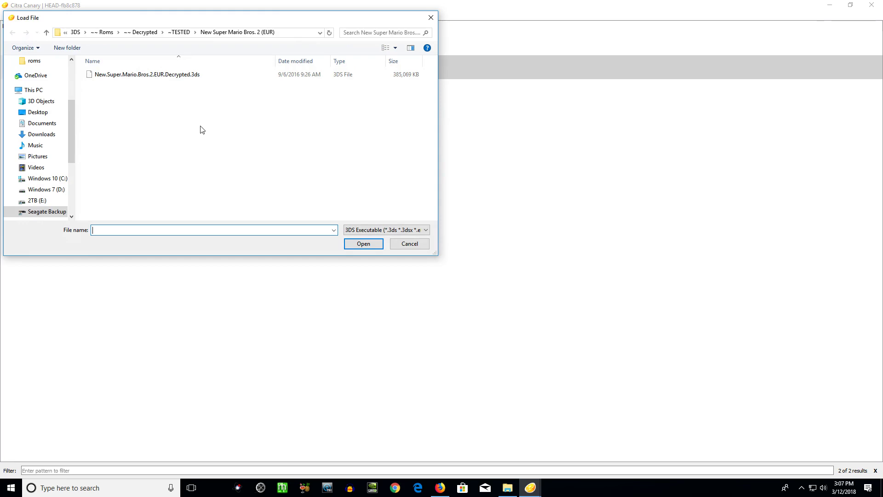
left_click(393, 229)
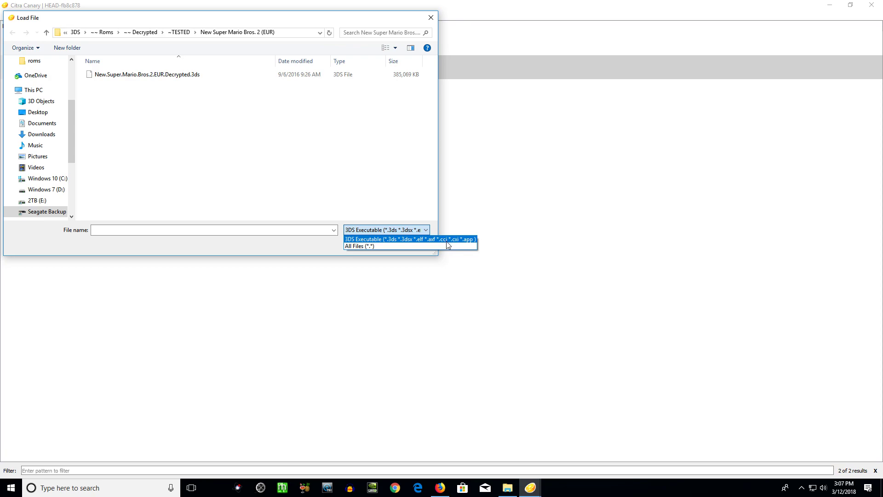
left_click(301, 23)
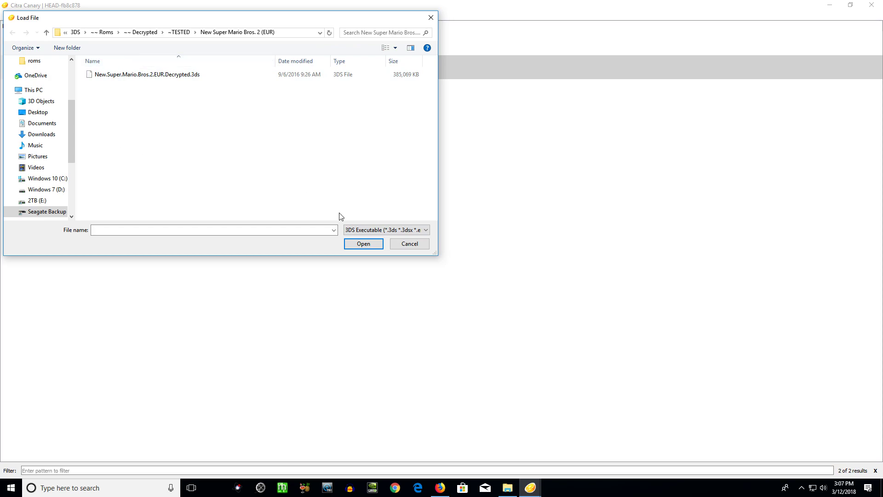
left_click(411, 245)
Step: Examine the commands for installing a CIA and selecting a game directory, and the list of recent files
left_click(18, 17)
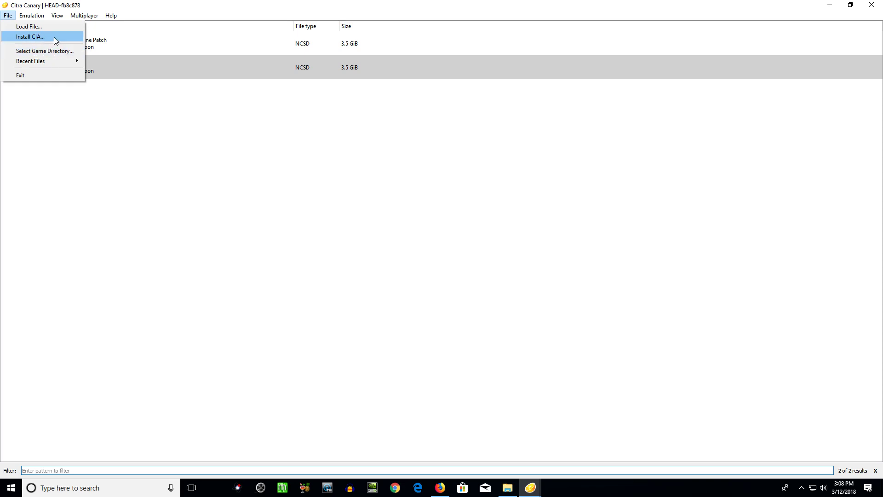
left_click(115, 120)
left_click(59, 45)
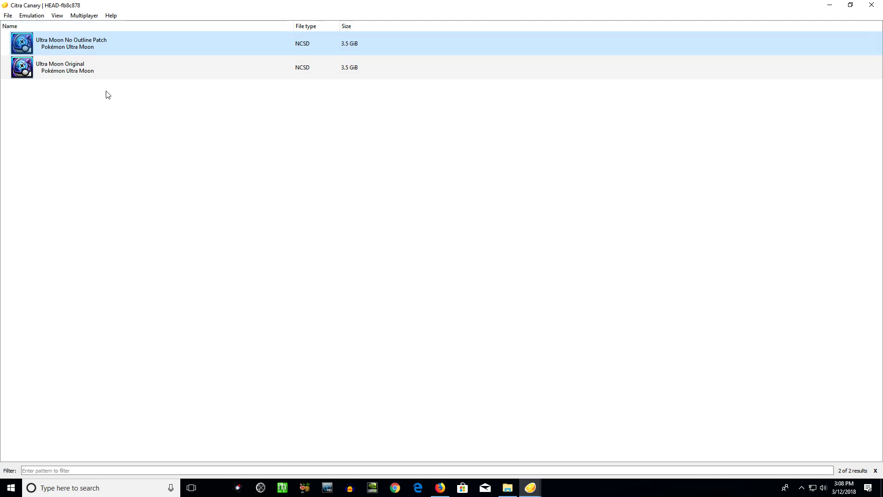
left_click(7, 16)
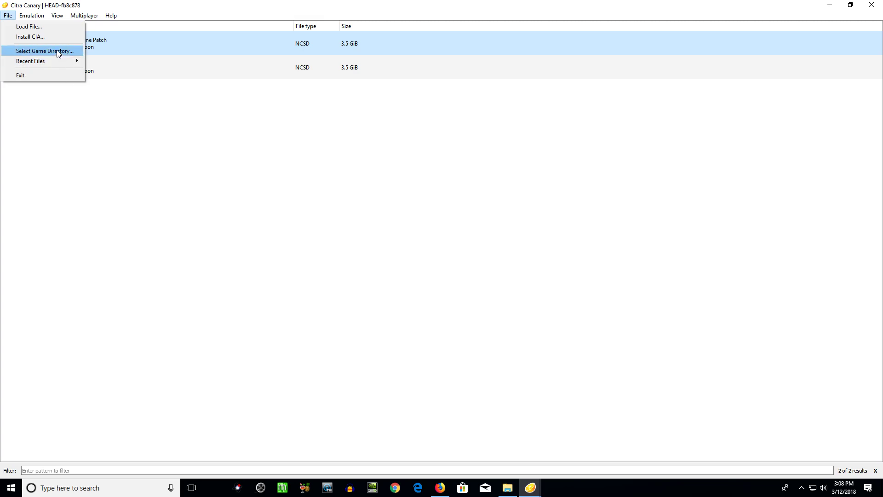
left_click(74, 92)
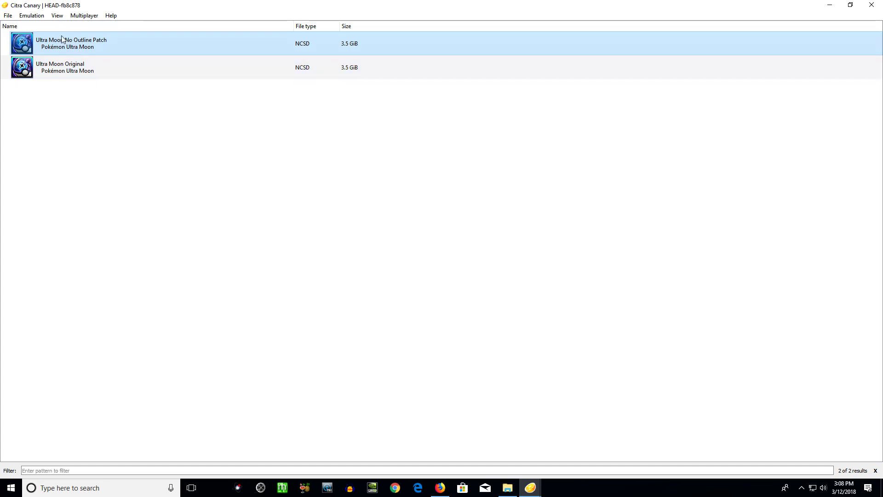
left_click(8, 15)
left_click(157, 147)
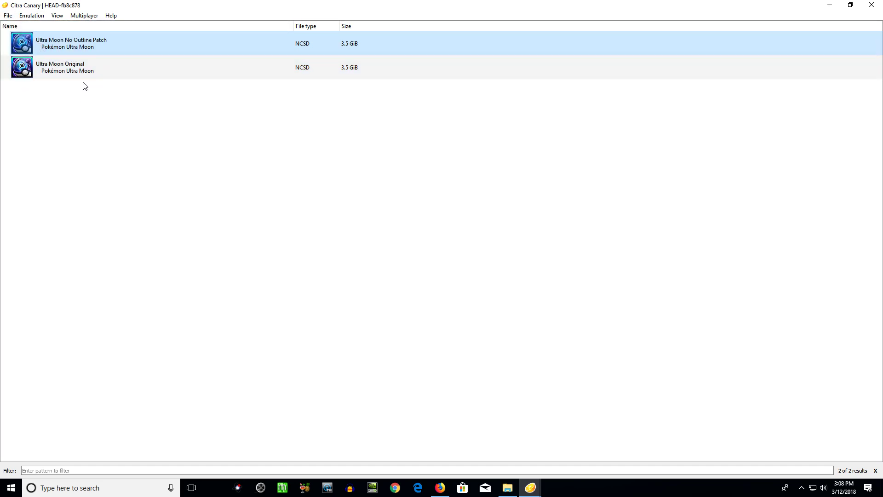
left_click(8, 15)
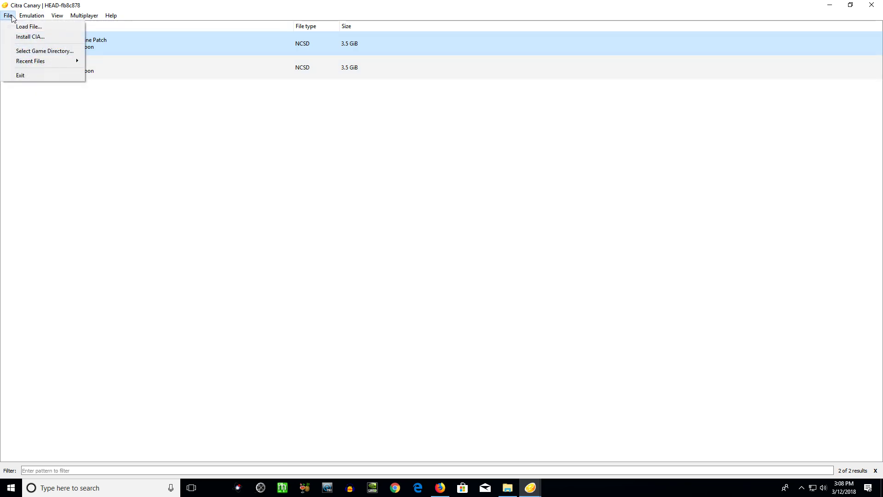
mouse_move(37, 64)
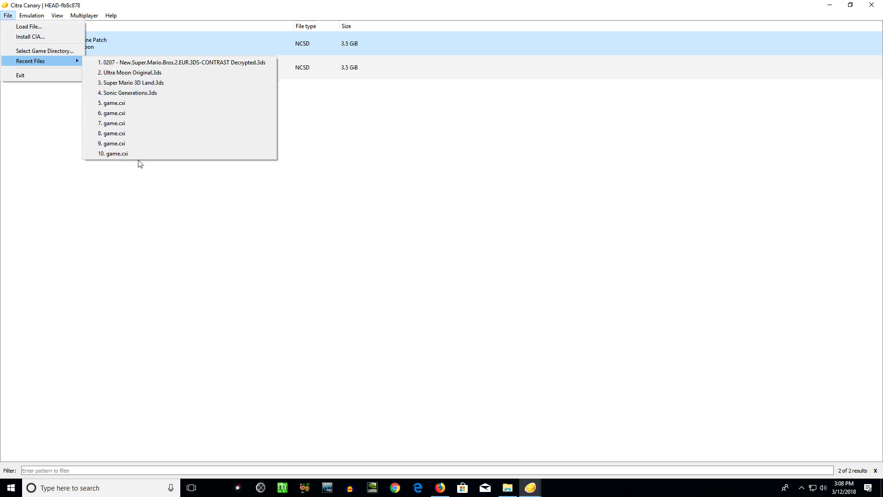
Step: Open the emulator configuration and choose English as the interface language
mouse_move(36, 17)
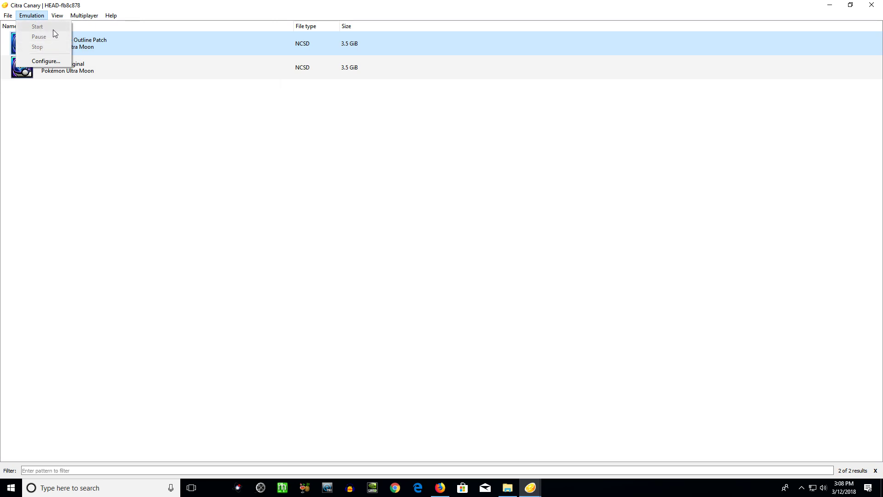
left_click(46, 61)
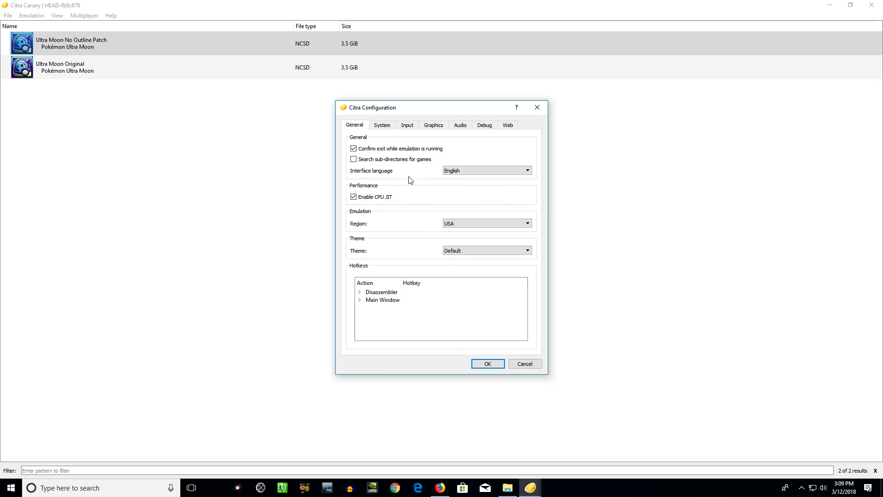
left_click(478, 171)
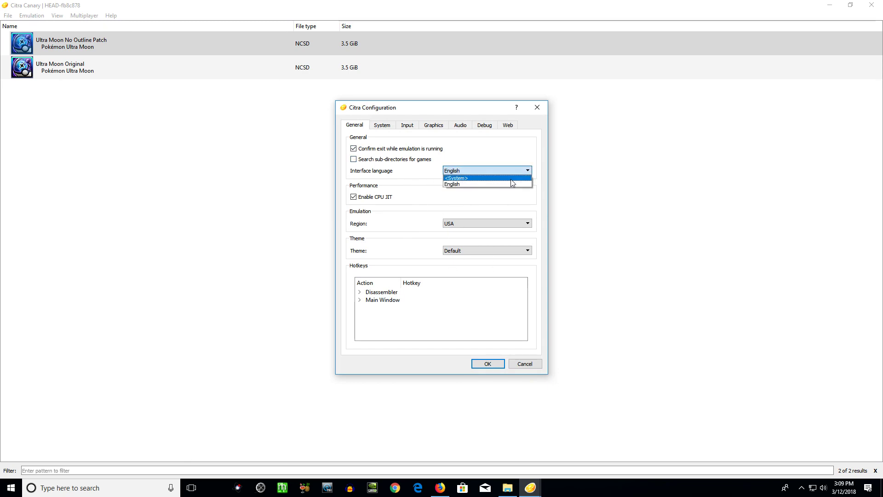
left_click(481, 184)
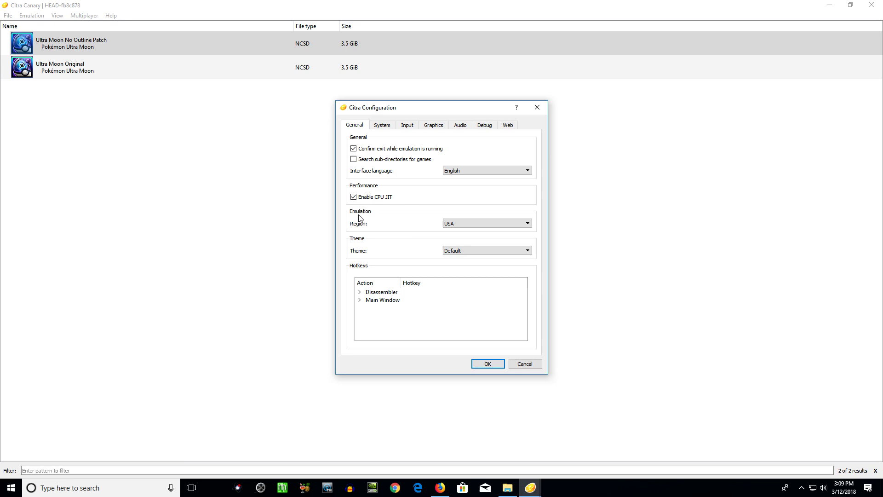
Step: Review the available emulation regions and interface themes, keeping USA and the Default theme
left_click(490, 224)
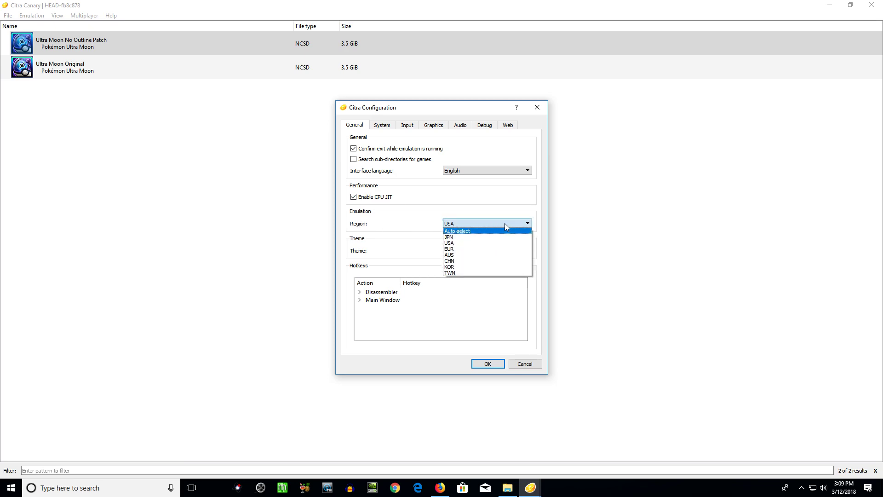
left_click(505, 223)
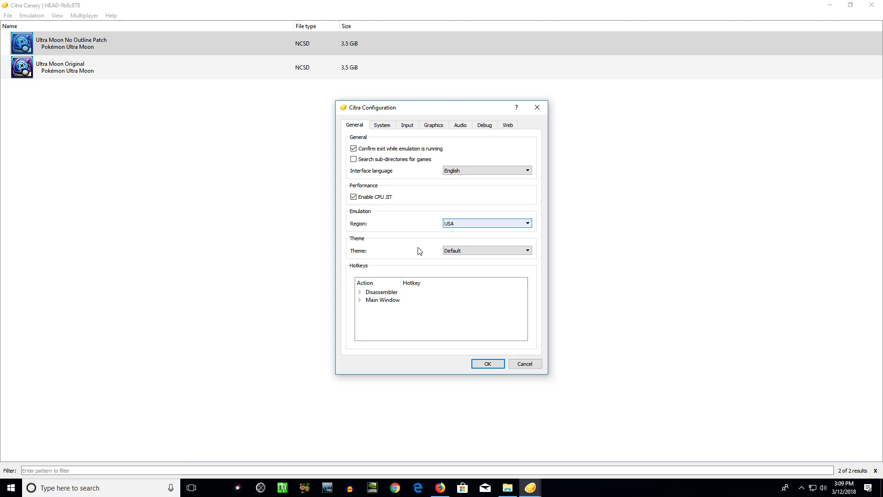
left_click(480, 251)
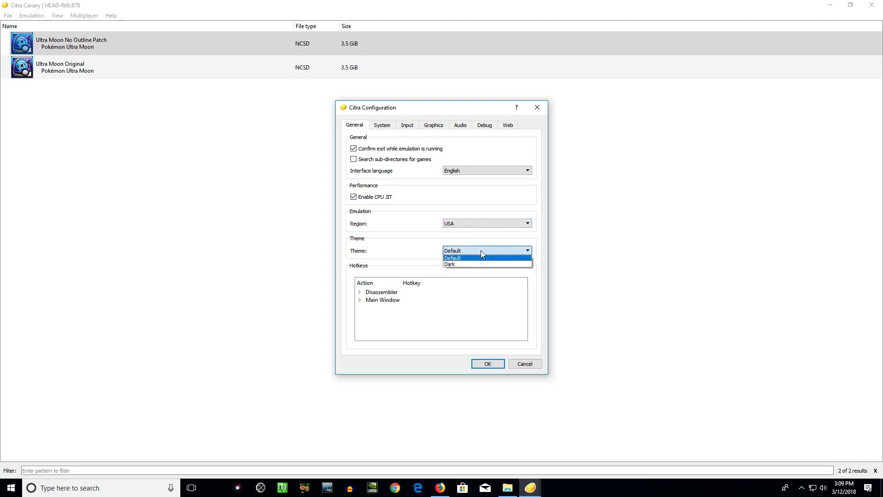
left_click(481, 251)
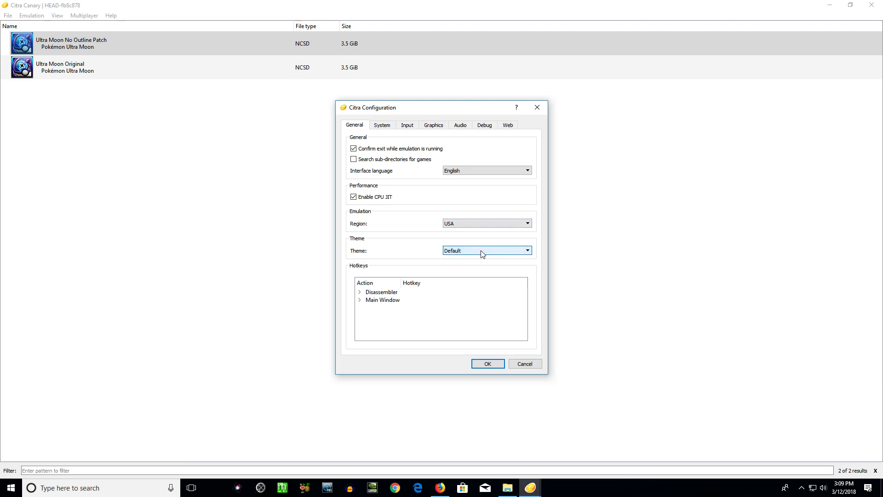
Step: Examine the hotkeys assigned under Disassembler and Main Window, and collapse both groups again
left_click(359, 293)
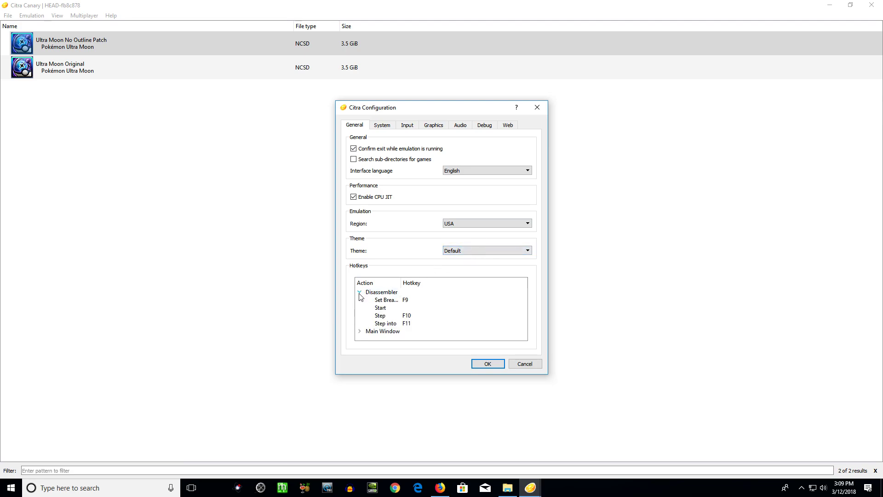
left_click(360, 331)
scroll(466, 317, "down", 3)
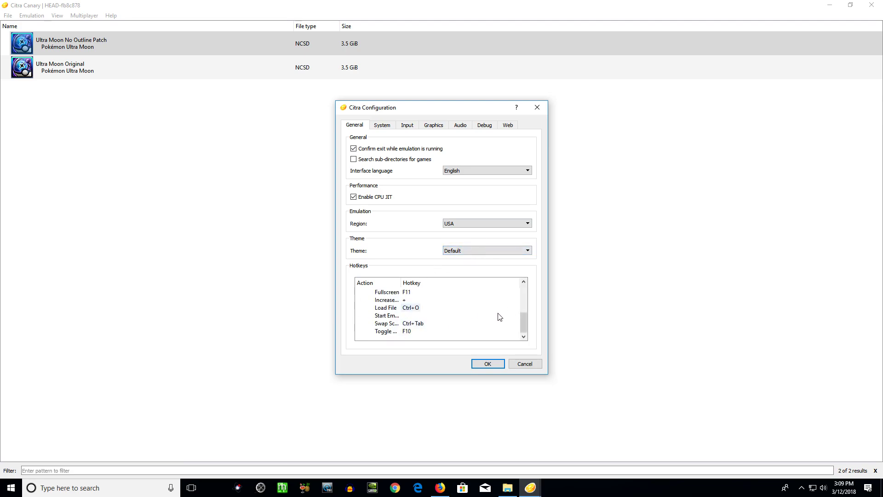
scroll(487, 321, "up", 3)
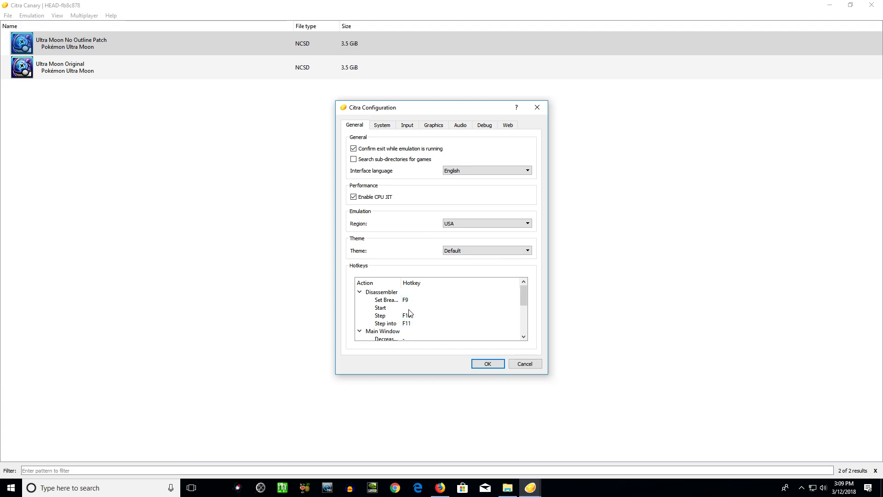
scroll(409, 313, "down", 3)
scroll(407, 322, "up", 3)
left_click(360, 331)
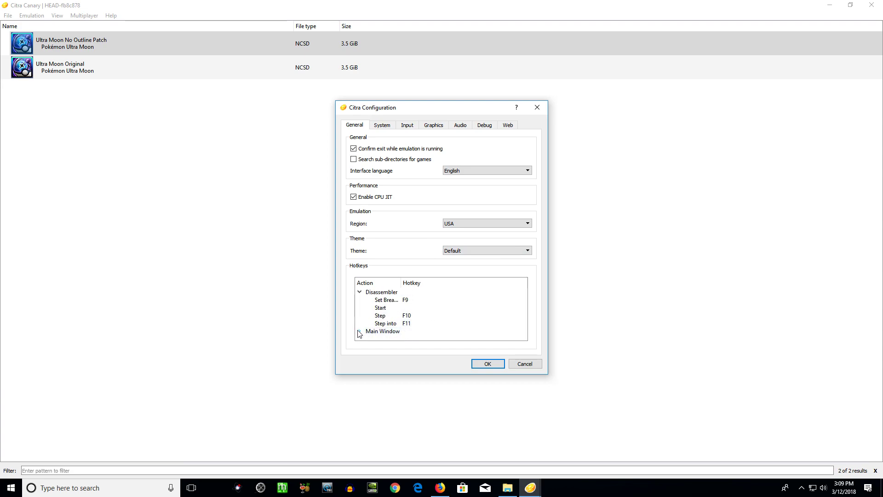
left_click(360, 292)
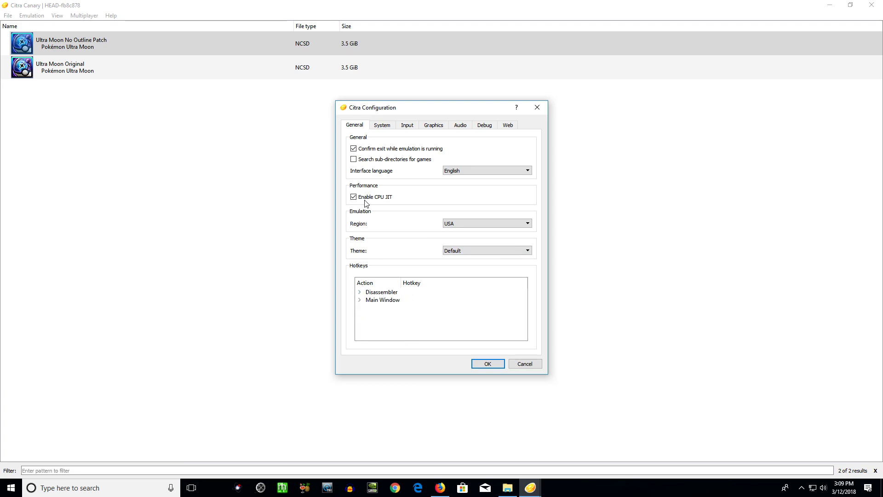
Step: Examine the system settings, including the username, console language choices and sound output modes, without changing them
left_click(381, 127)
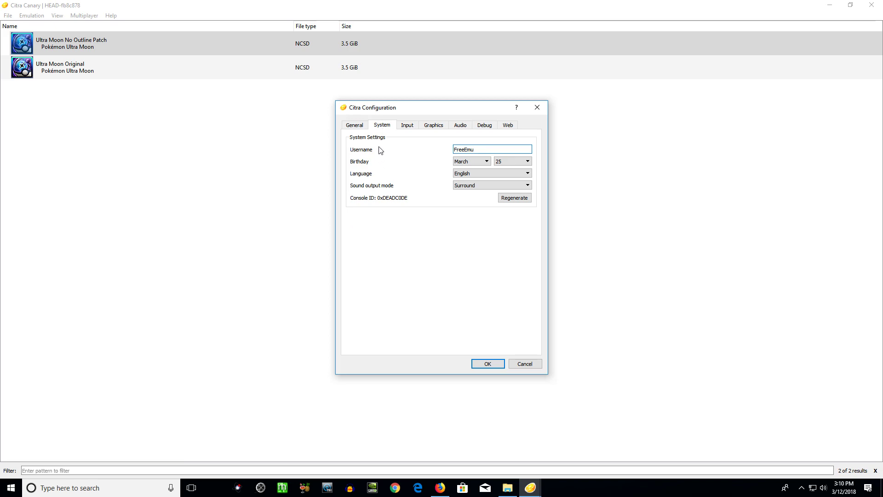
double_click(480, 147)
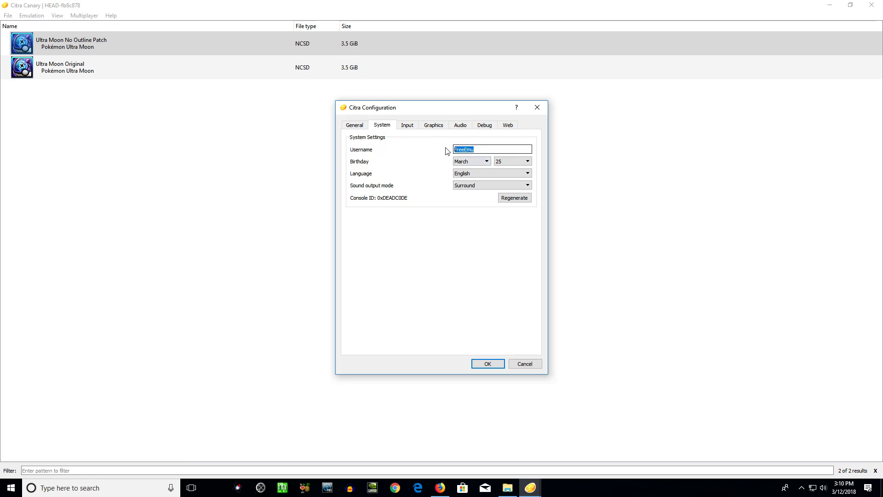
left_click(475, 150)
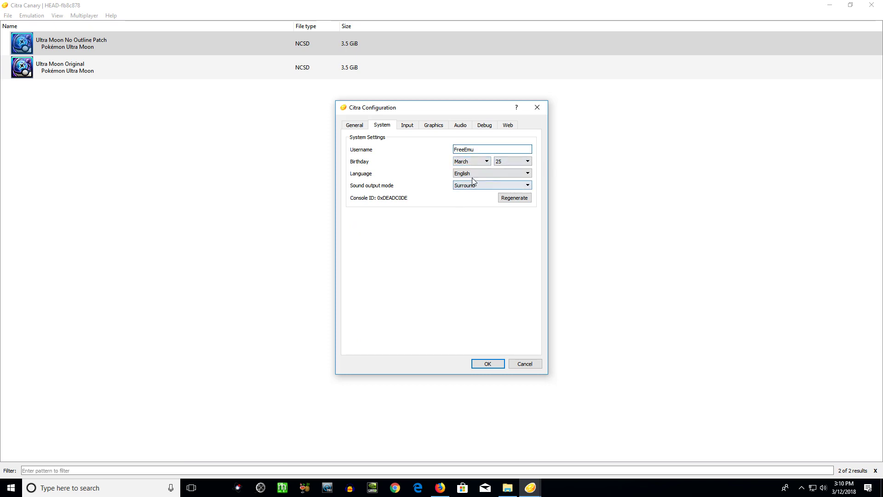
left_click(514, 175)
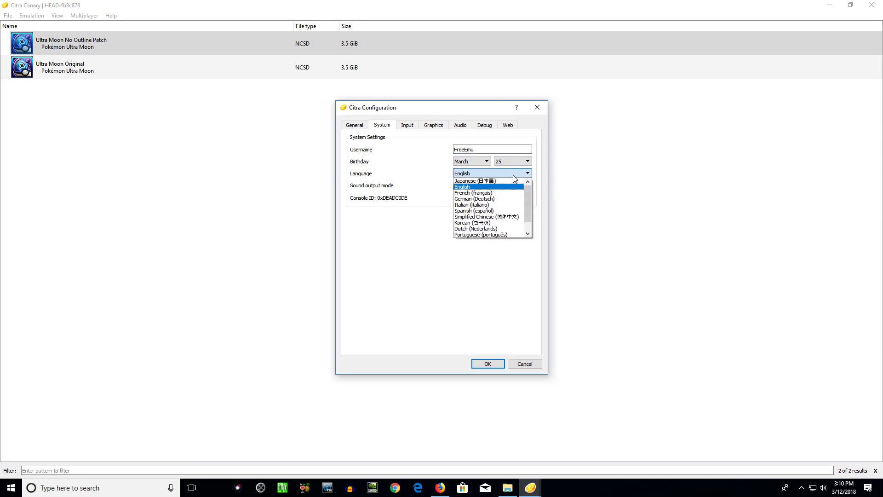
left_click(512, 174)
left_click(357, 126)
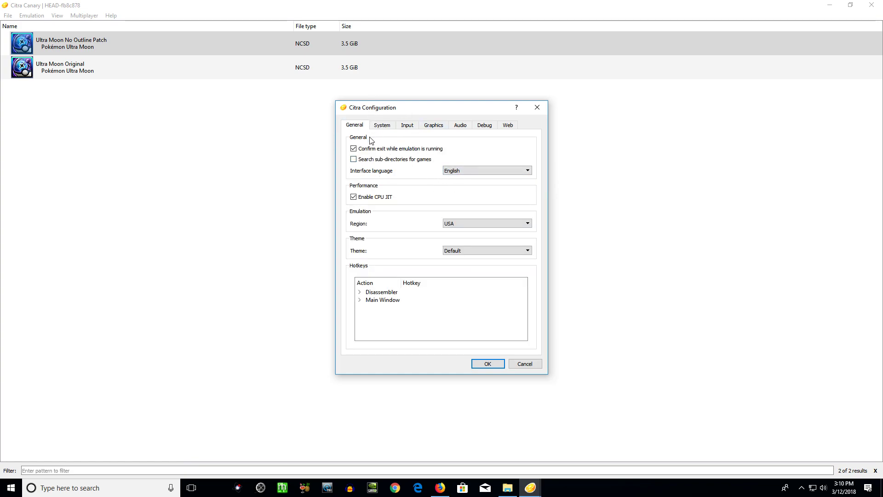
left_click(385, 124)
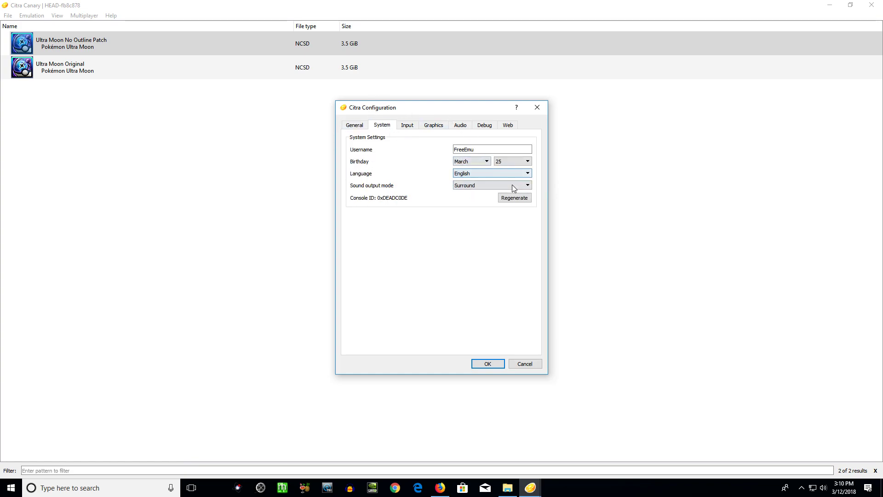
left_click(482, 189)
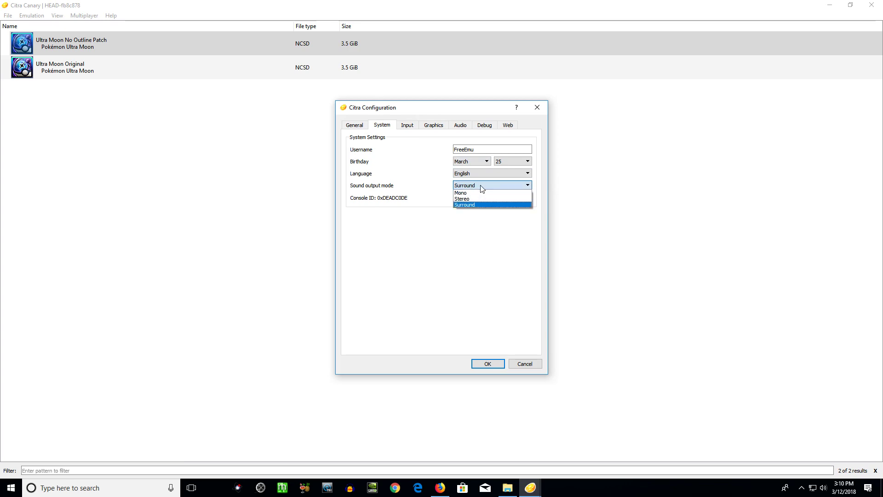
left_click(480, 186)
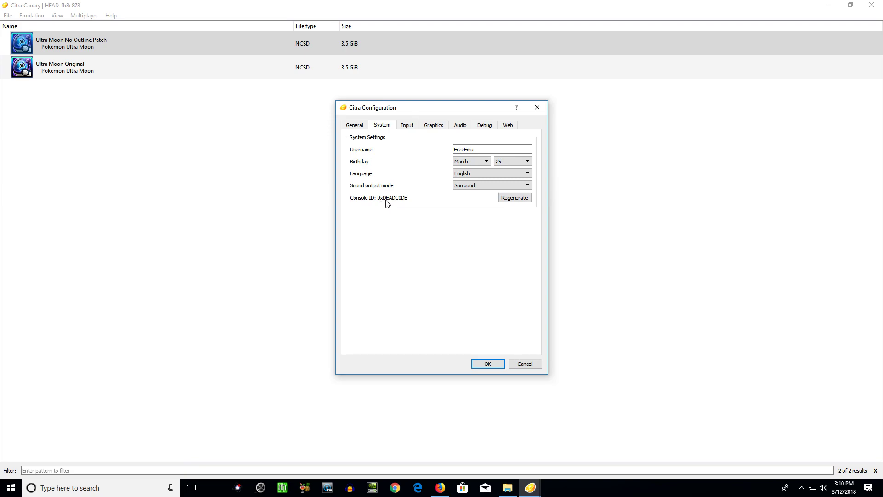
Step: Show the input bindings and arrange the Citra Configuration dialog and the antimicro window side by side
left_click(408, 127)
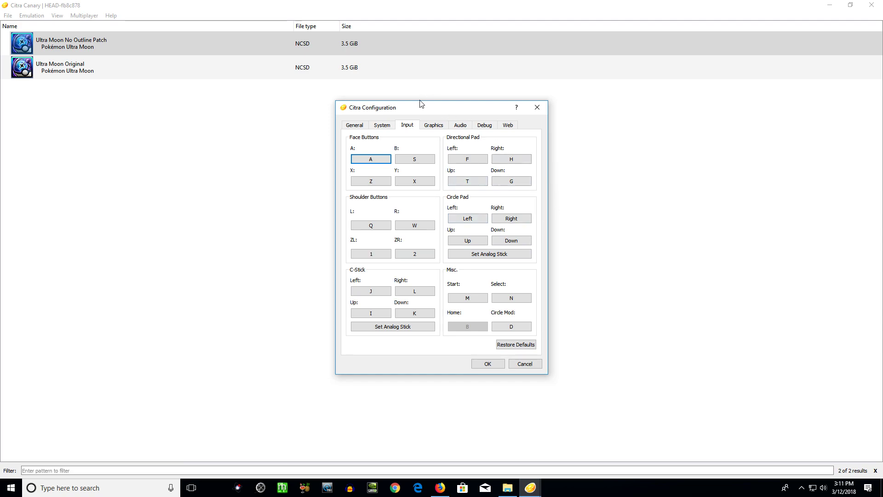
left_click_drag(414, 107, 491, 107)
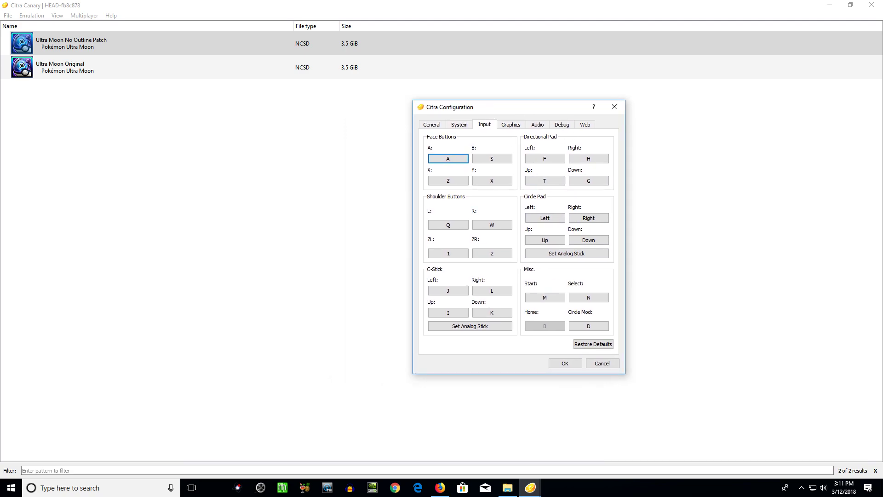
left_click_drag(0, 104, 199, 112)
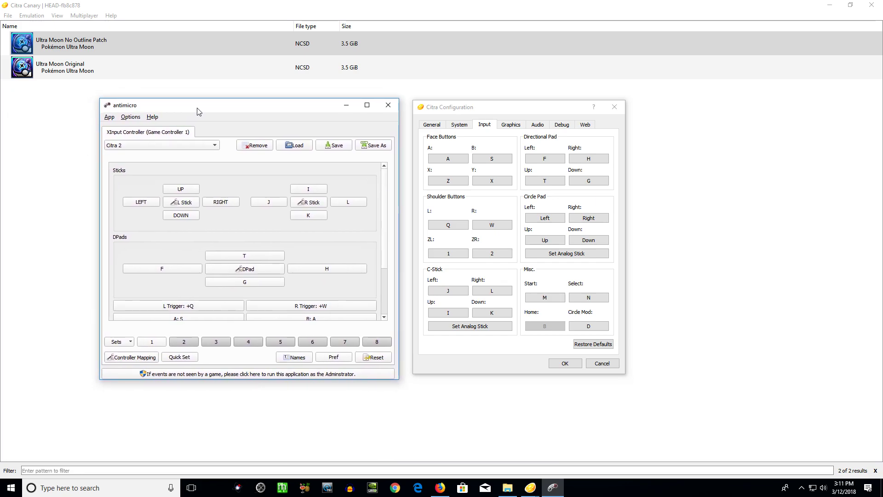
Step: Set antimicro's left stick preset to Keys: W | A | S | D, and close the stick settings and the antimicro window
left_click(183, 205)
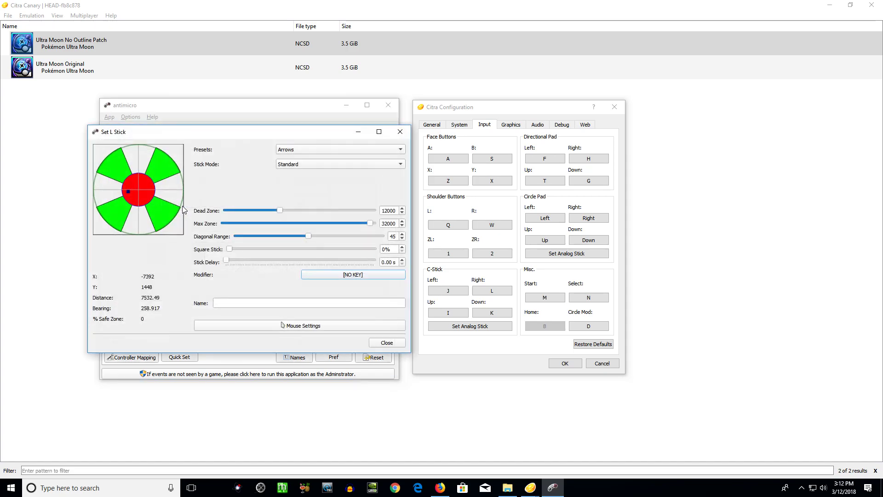
key("Down")
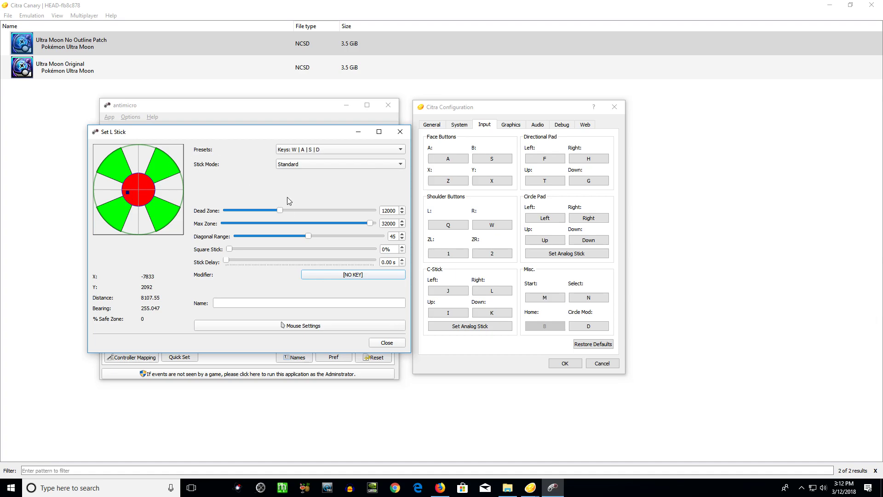
left_click(400, 136)
left_click(388, 105)
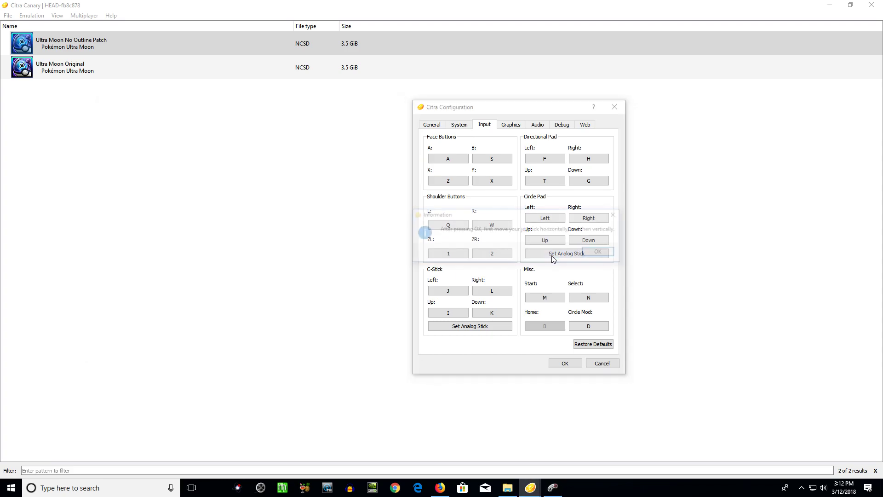
Step: Try binding the Circle Pad directly to the controller's analog stick, and restore the default input bindings
left_click(548, 252)
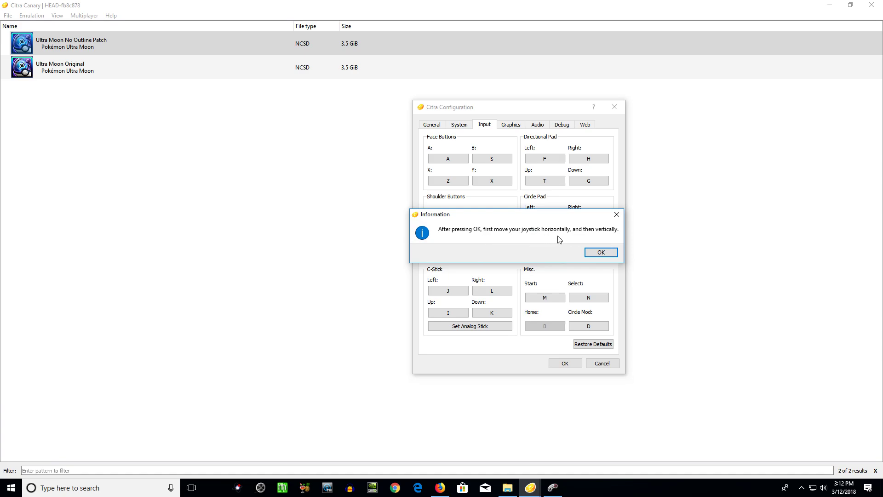
left_click(600, 252)
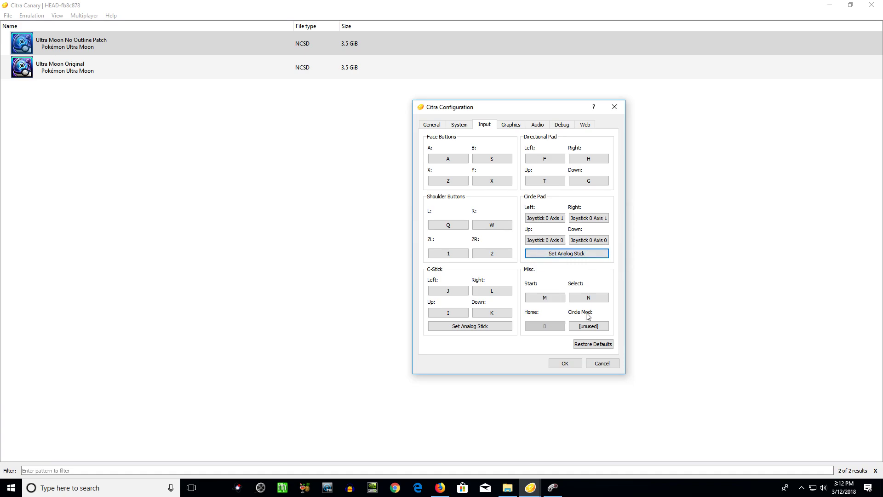
left_click(595, 346)
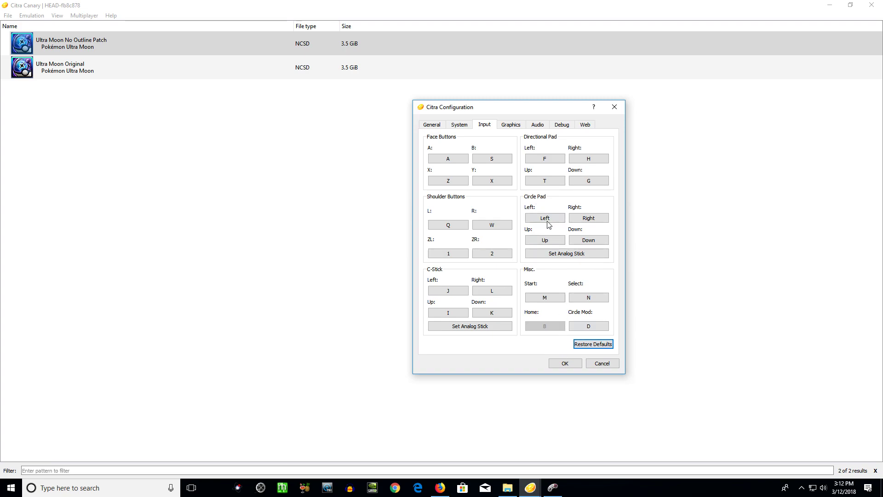
Step: Bring antimicro back to check its key mapping against Citra's input bindings, and minimize it again
left_click(553, 487)
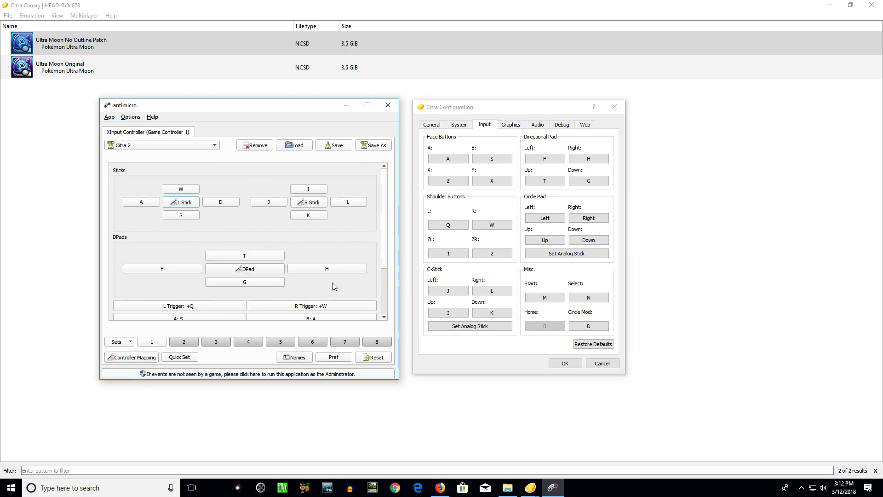
left_click(346, 105)
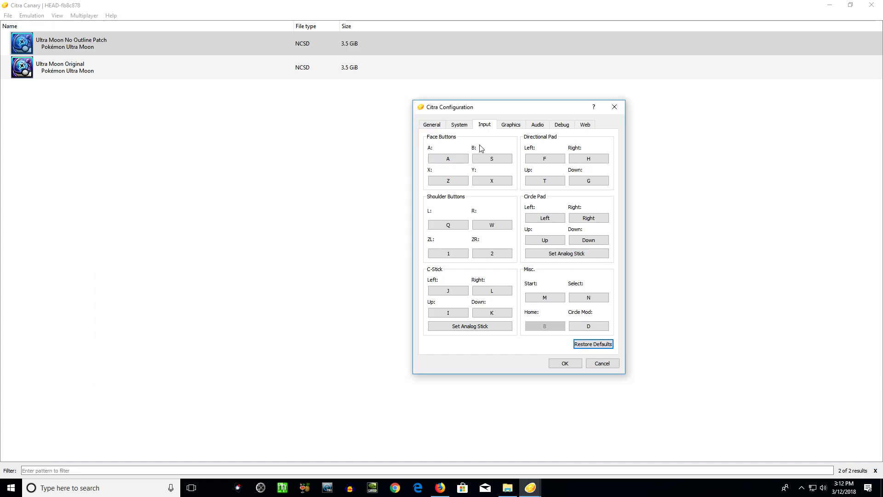
Step: Examine the general graphics settings, toggling Limit Speed Percent off and on and leaving it enabled at 100%
left_click(510, 126)
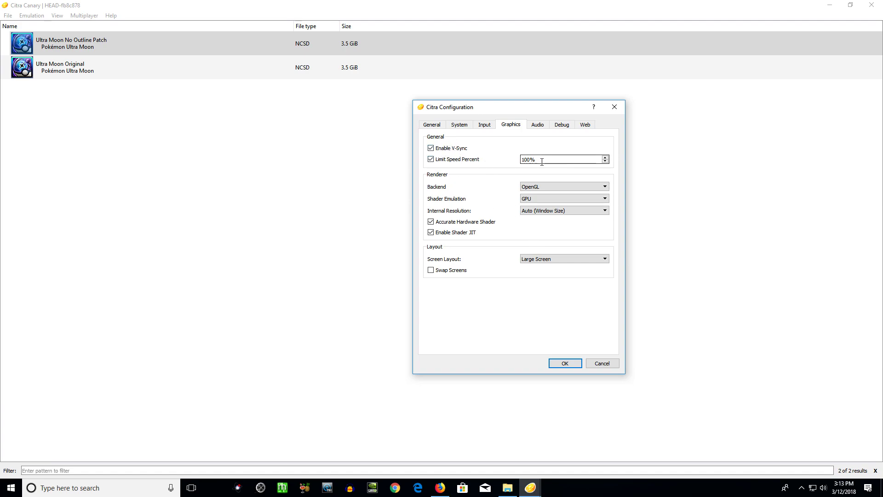
left_click(449, 164)
left_click(451, 165)
left_click(444, 160)
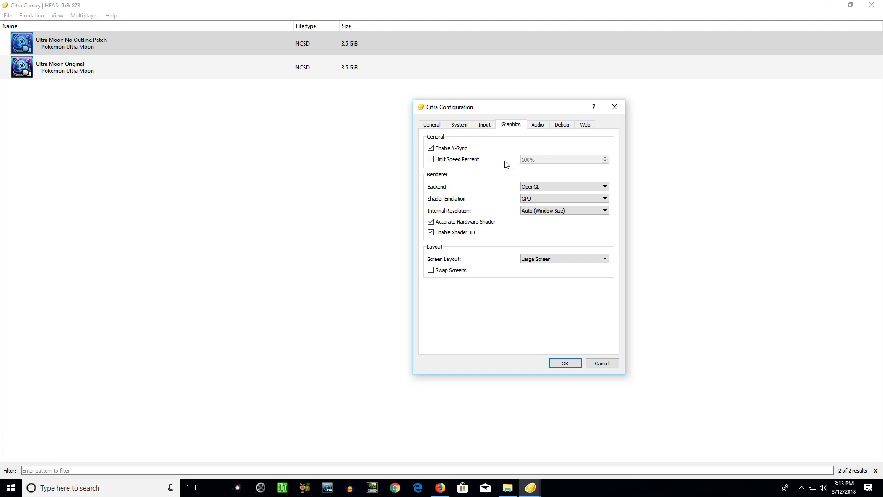
left_click(459, 164)
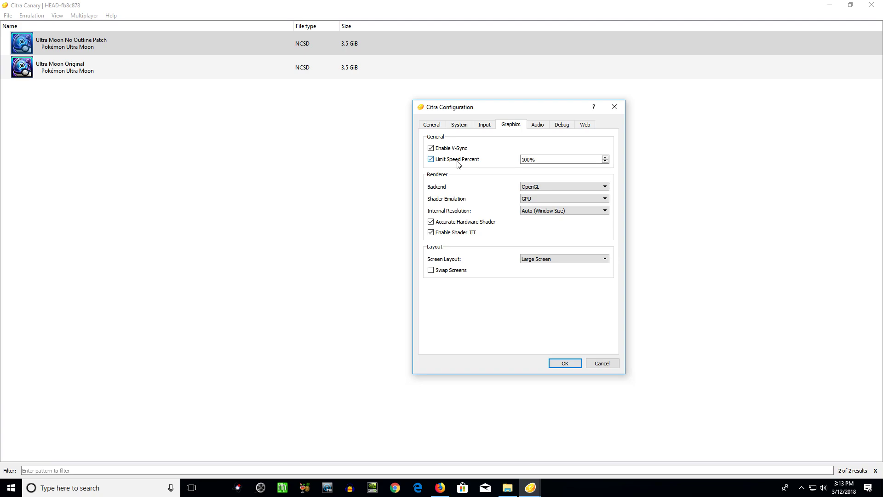
left_click(536, 159)
left_click_drag(536, 159, 514, 165)
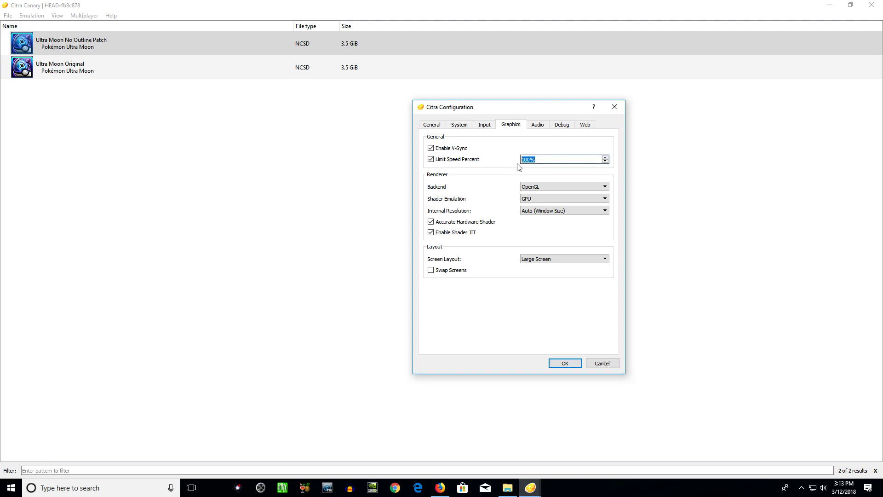
left_click(447, 160)
left_click(469, 161)
key("Tab")
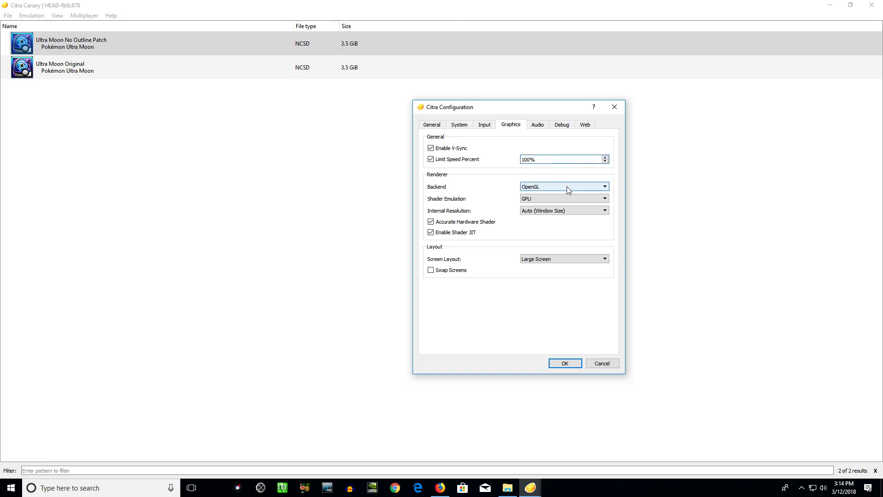
Step: Choose OpenGL as the renderer backend
left_click(568, 187)
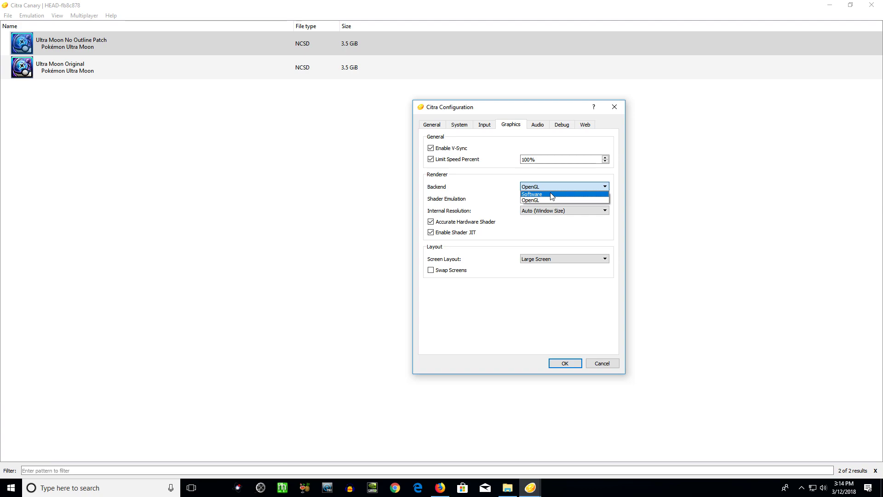
left_click(552, 200)
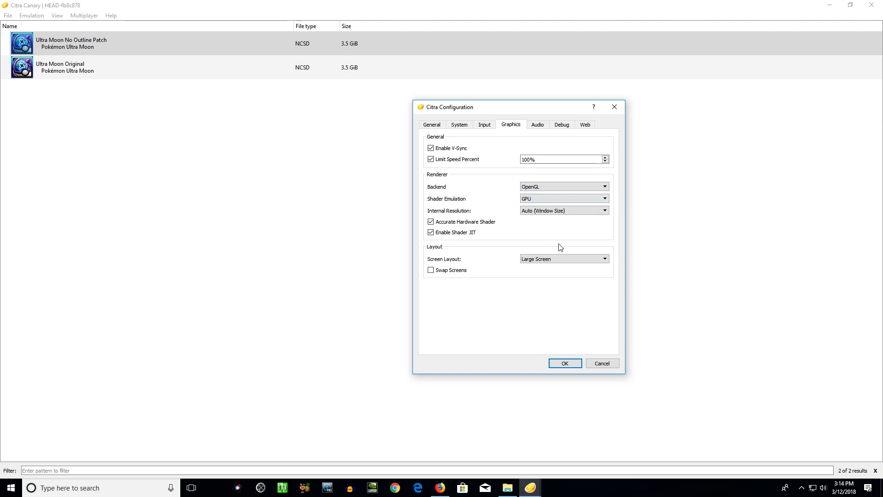
Step: Switch shader emulation to CPU and return it to GPU
left_click(564, 199)
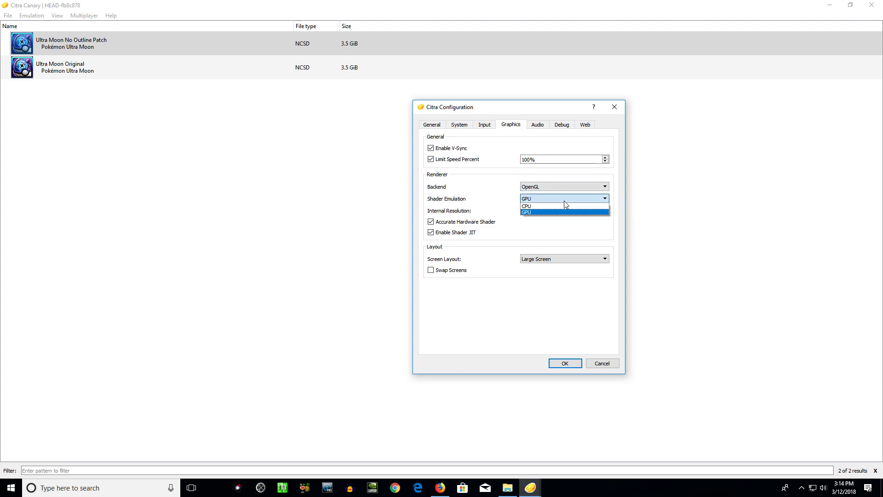
left_click(563, 206)
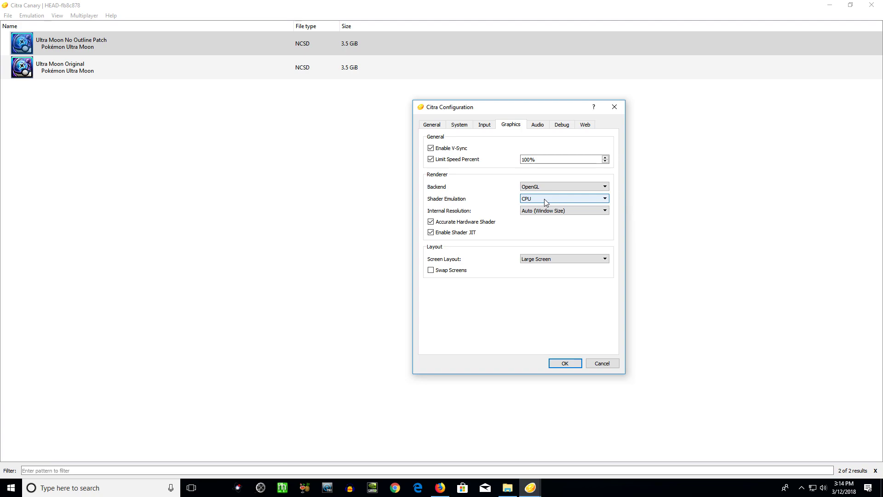
left_click(545, 198)
left_click(536, 211)
Step: Switch to Firefox and open the full Hardware Renderer Updates article from Citra's home page
left_click(441, 486)
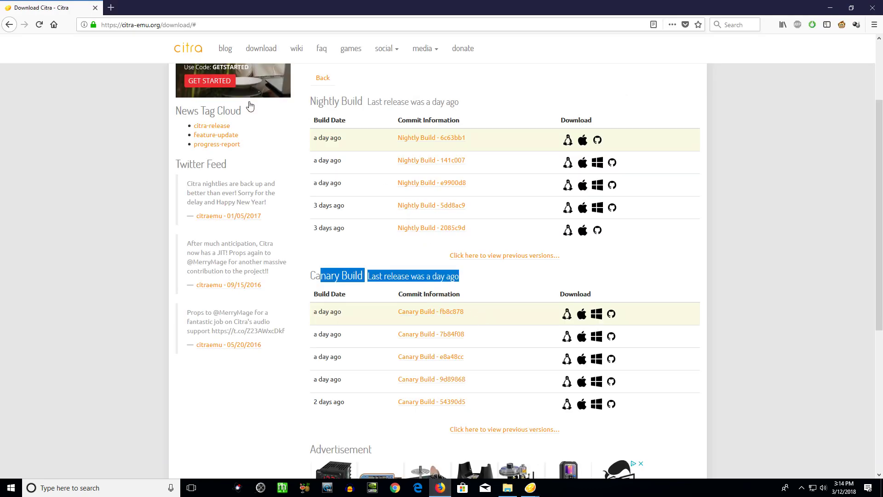
scroll(239, 120, "up", 2)
left_click(196, 49)
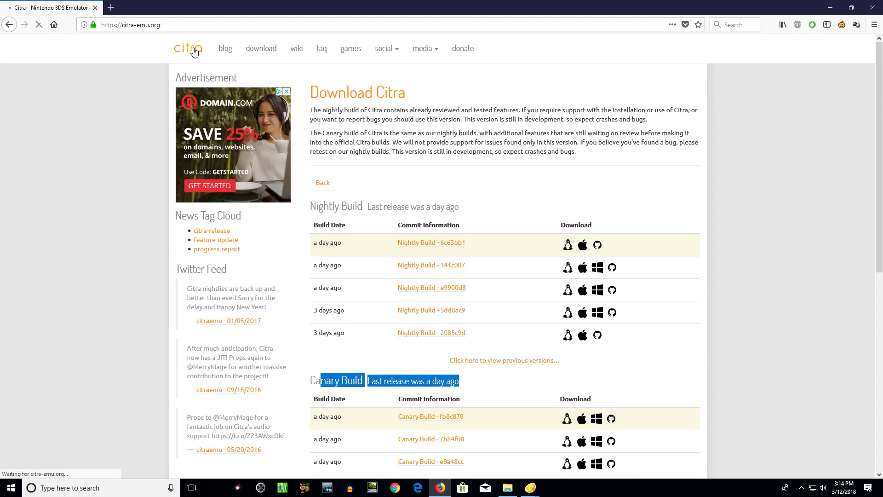
scroll(509, 289, "down", 2)
scroll(510, 288, "down", 2)
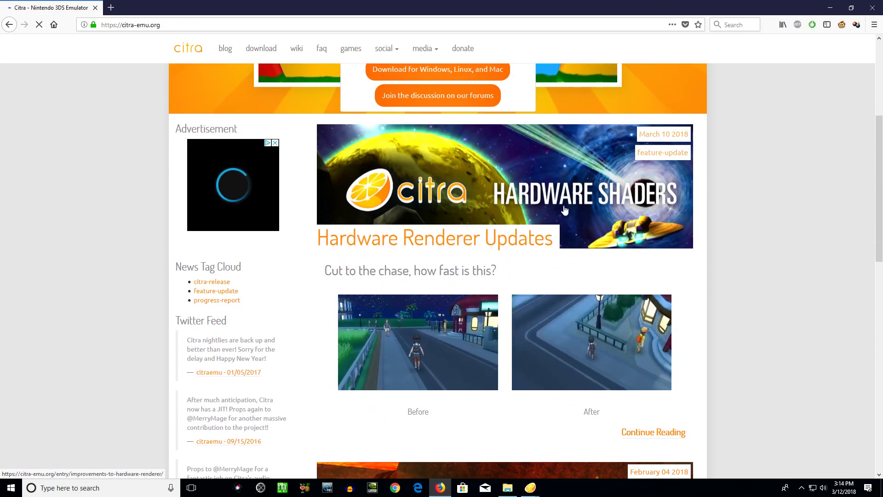
left_click(652, 433)
Step: Read through the Hardware Renderer Updates article down to the GPU vendor performance charts, and minimize the browser
scroll(540, 323, "down", 6)
scroll(541, 323, "down", 20)
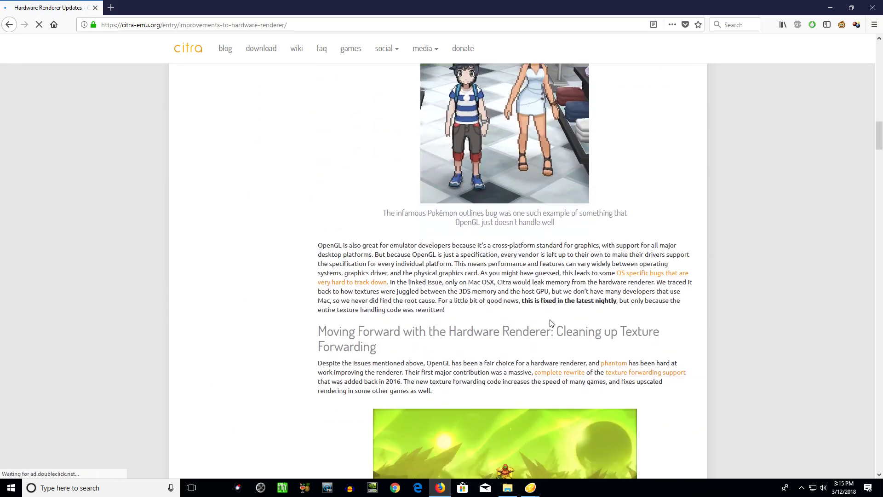
scroll(550, 322, "down", 1)
scroll(552, 323, "up", 5)
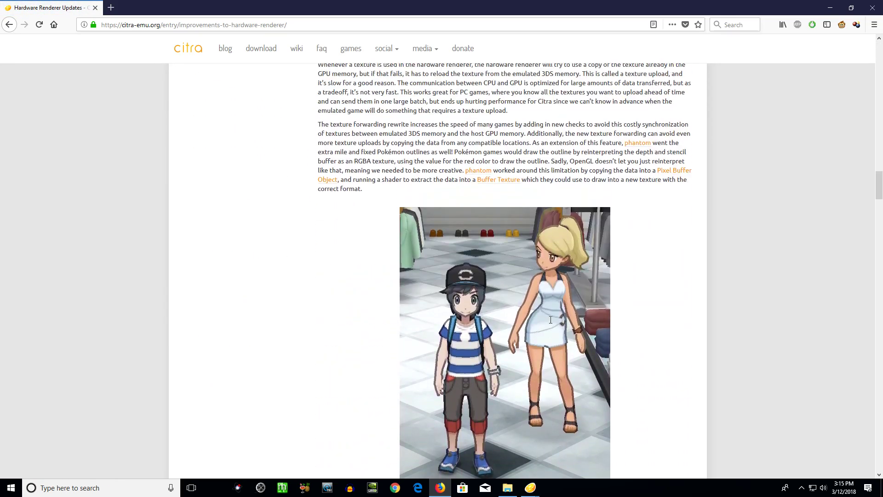
scroll(554, 323, "down", 10)
scroll(555, 321, "up", 1)
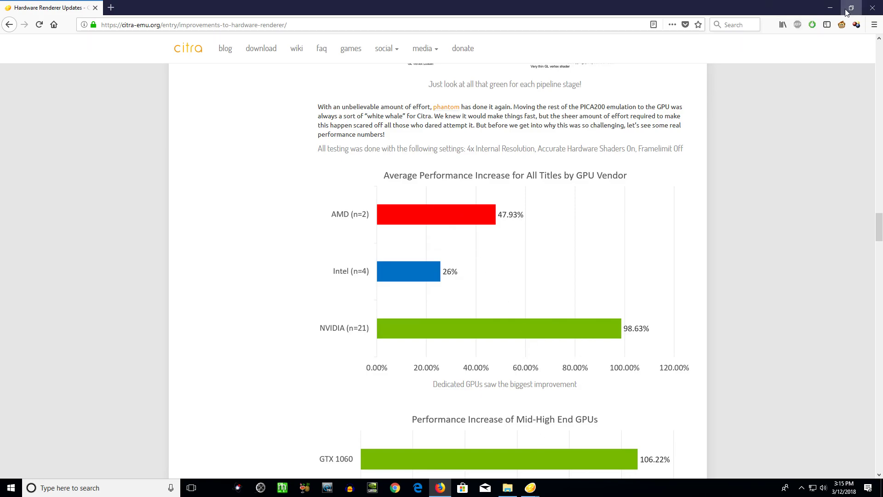
left_click(829, 7)
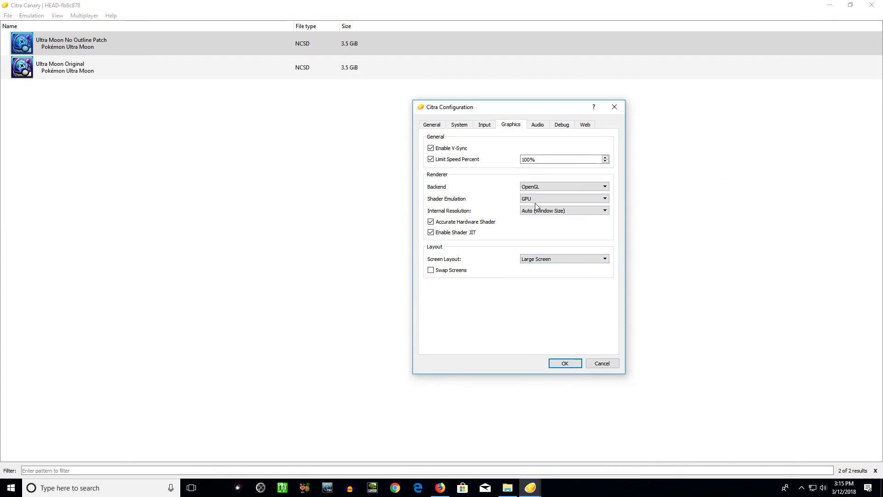
Step: Demonstrate the CPU option for shader emulation once more, leaving the setting on GPU
left_click(557, 199)
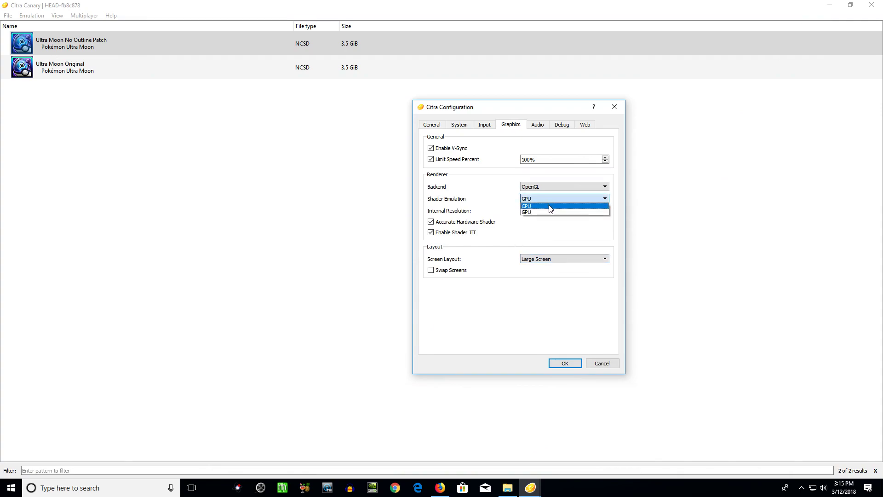
left_click(551, 206)
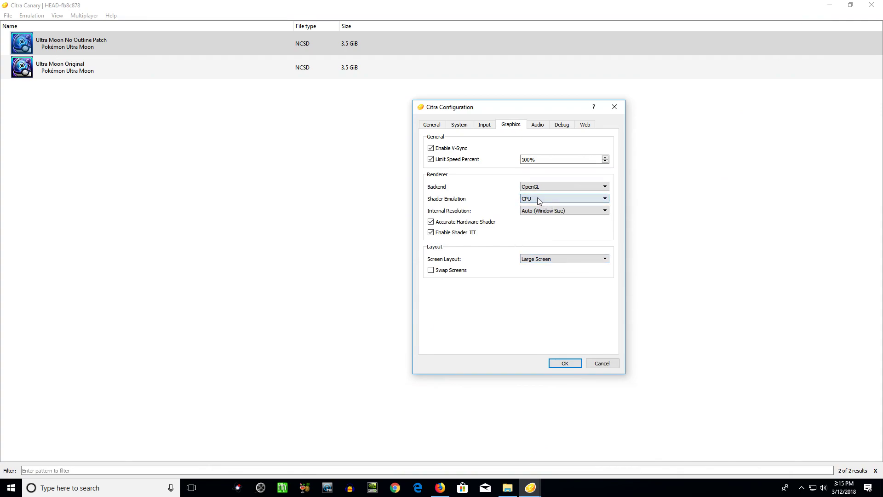
left_click(590, 202)
left_click(565, 210)
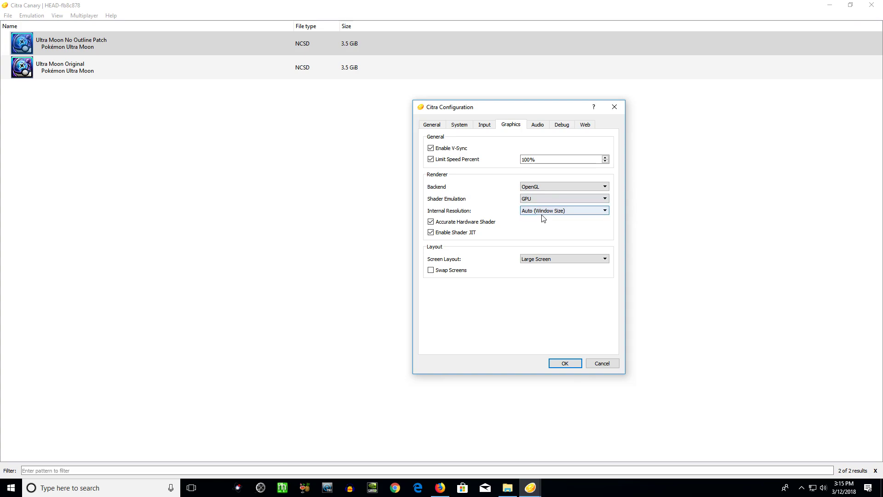
Step: Examine the internal resolution choices from Auto (Window Size) to 10x Native (4000x2400), keeping Auto (Window Size)
left_click(602, 213)
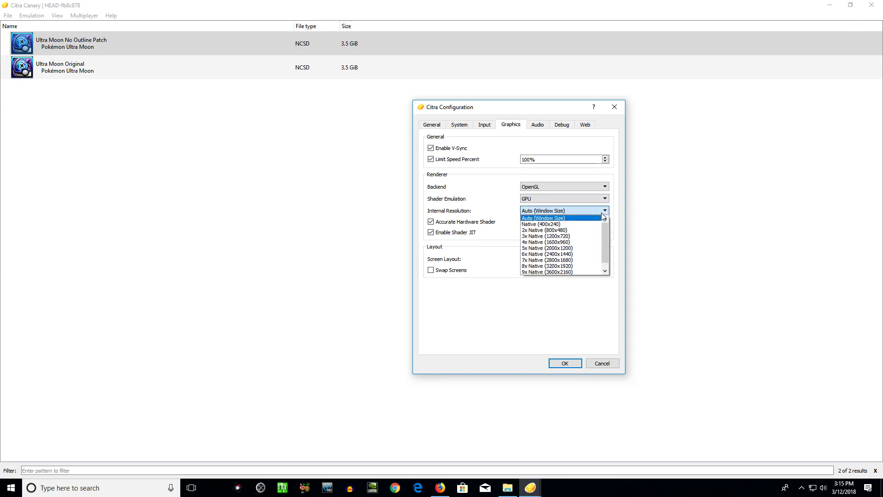
scroll(604, 249, "down", 1)
scroll(607, 251, "up", 1)
scroll(607, 243, "down", 1)
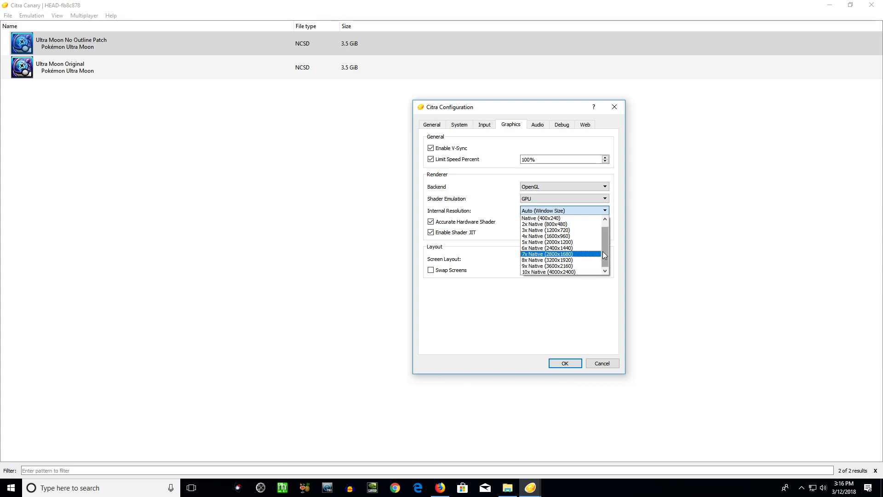
scroll(603, 249, "up", 1)
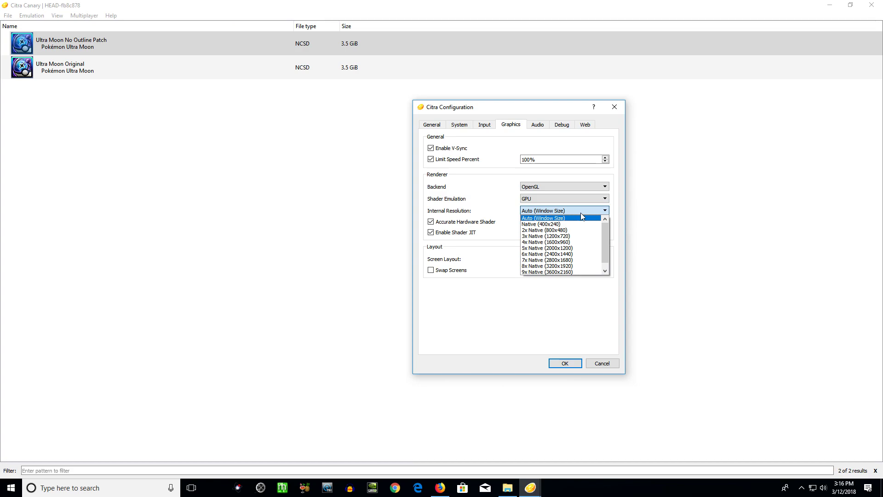
left_click_drag(604, 245, 603, 255)
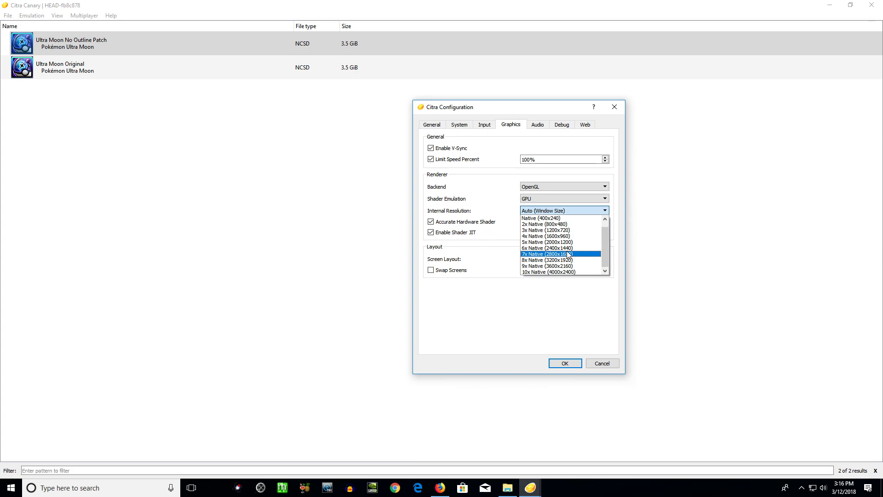
left_click_drag(603, 240, 603, 232)
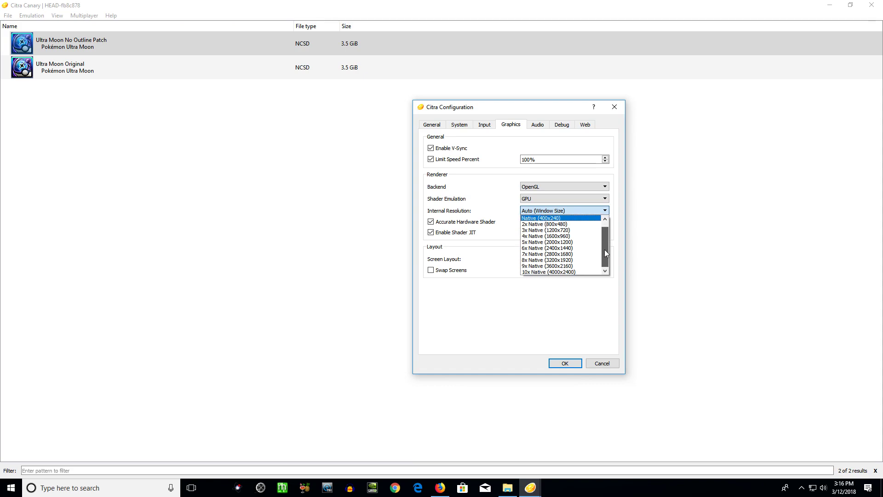
scroll(604, 249, "down", 1)
scroll(587, 236, "up", 1)
left_click(594, 208)
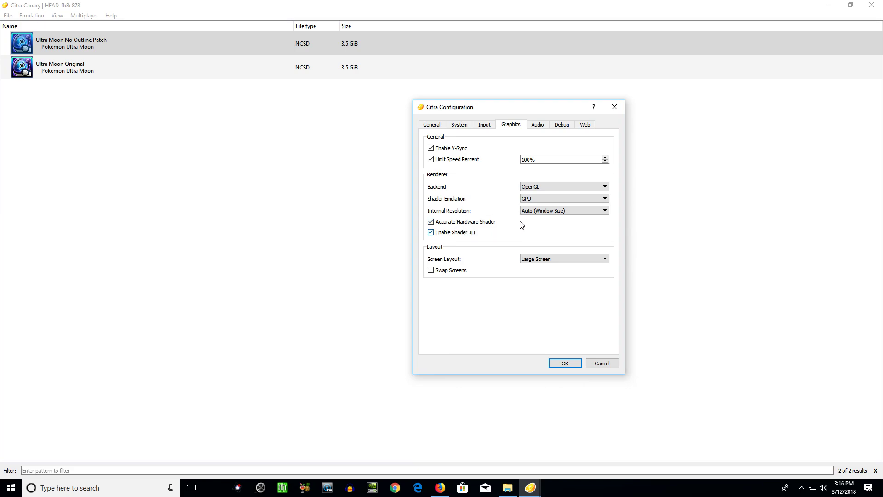
Step: Review the internal resolution choices again and the screen layout choices, keeping Auto (Window Size) and Large Screen
left_click(592, 212)
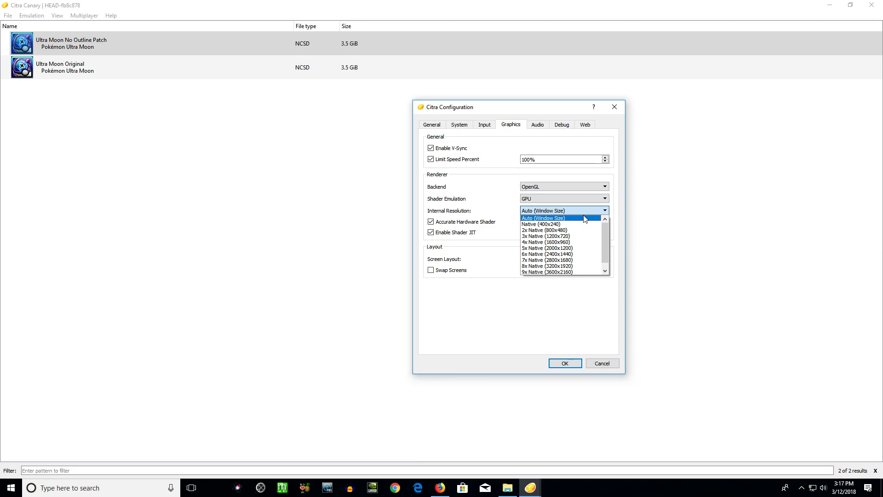
left_click(570, 212)
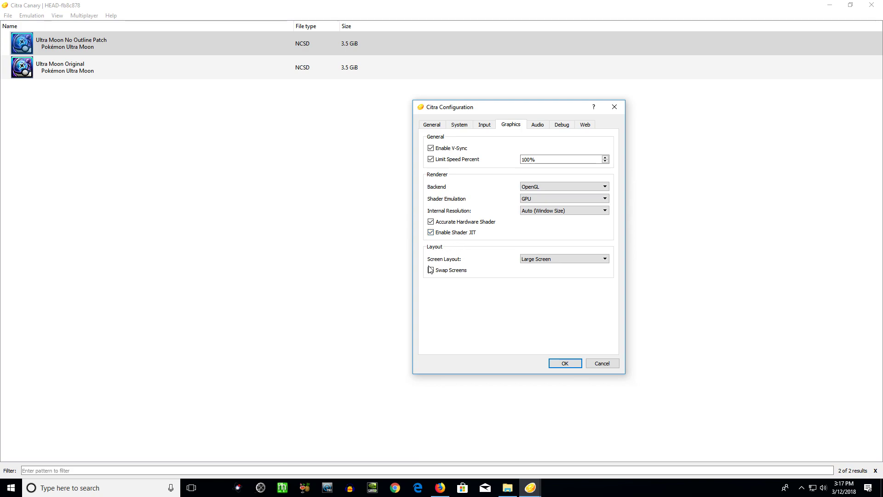
left_click(603, 260)
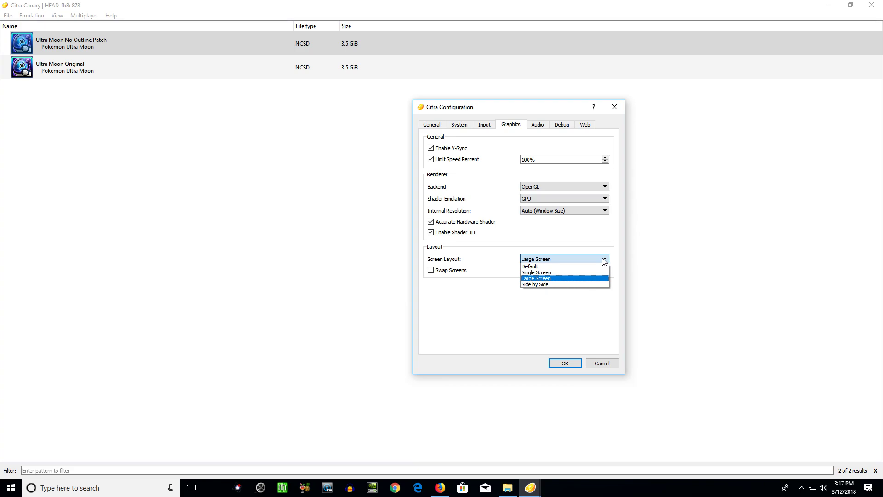
left_click(577, 258)
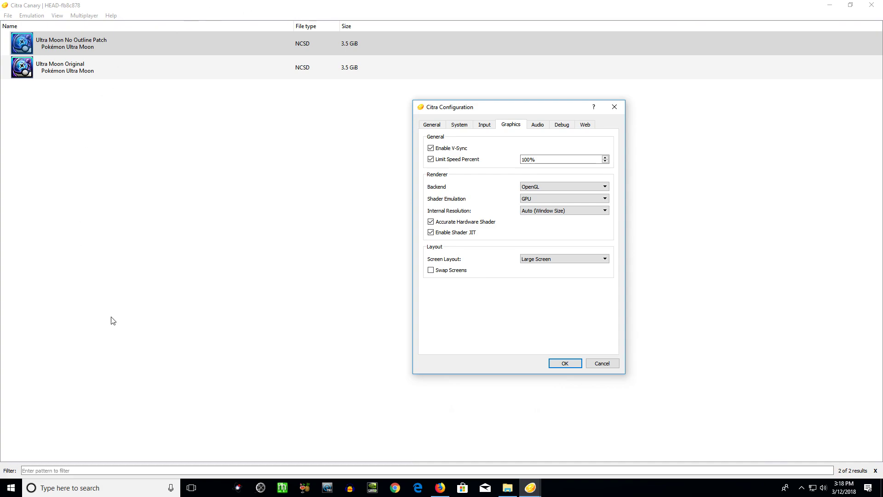
Step: Examine the audio settings, checking the output engine and audio device choices and keeping both on auto
left_click(541, 128)
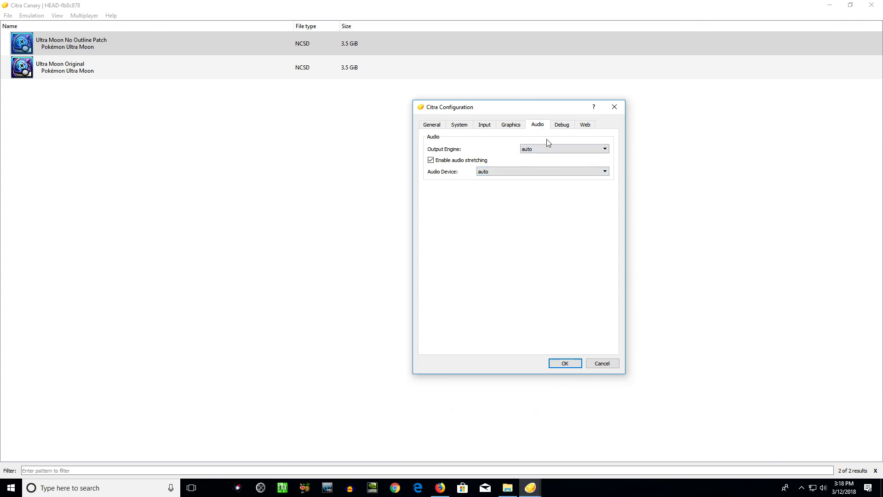
left_click(590, 151)
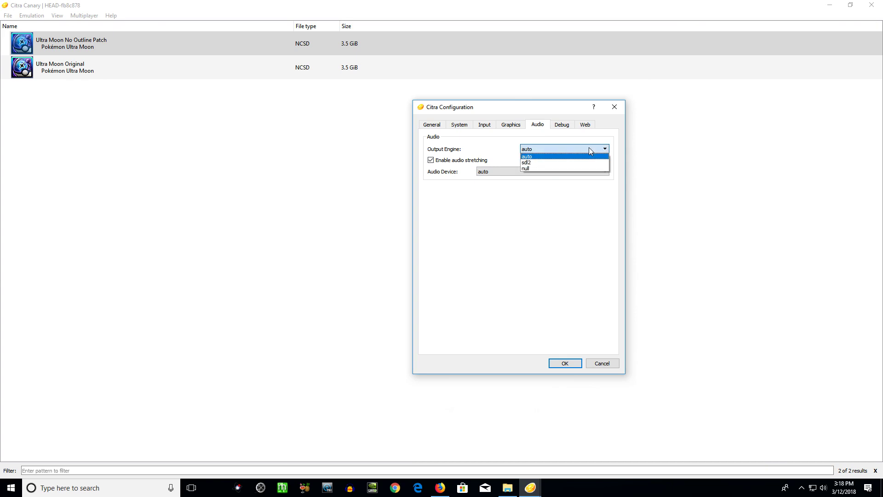
left_click(590, 150)
left_click(568, 149)
left_click(561, 147)
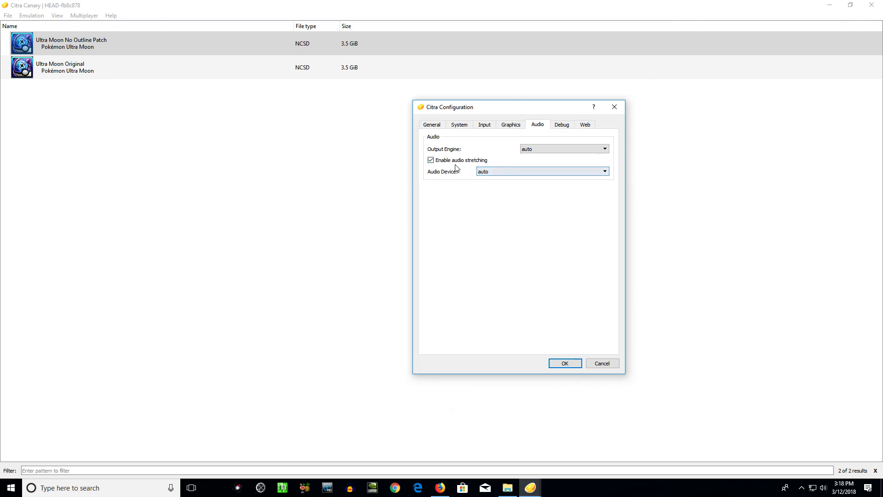
left_click(511, 173)
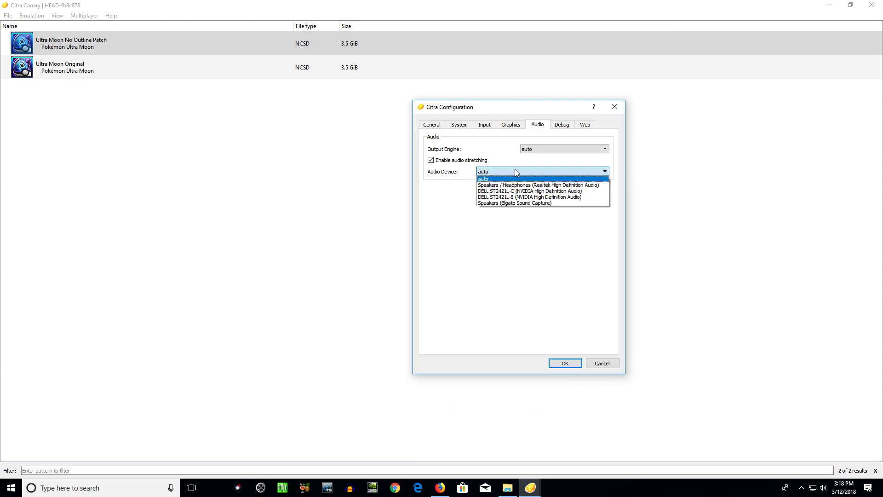
left_click(514, 172)
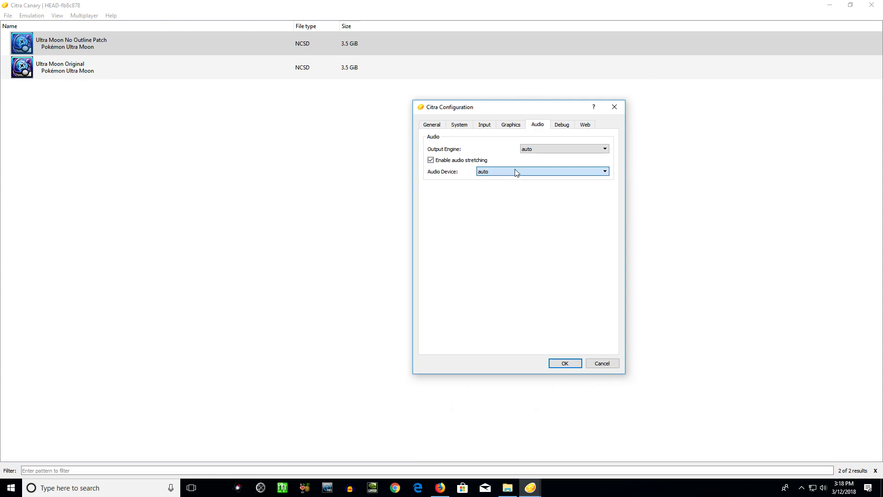
Step: View the debug and web service settings, and close the configuration without saving
left_click(554, 124)
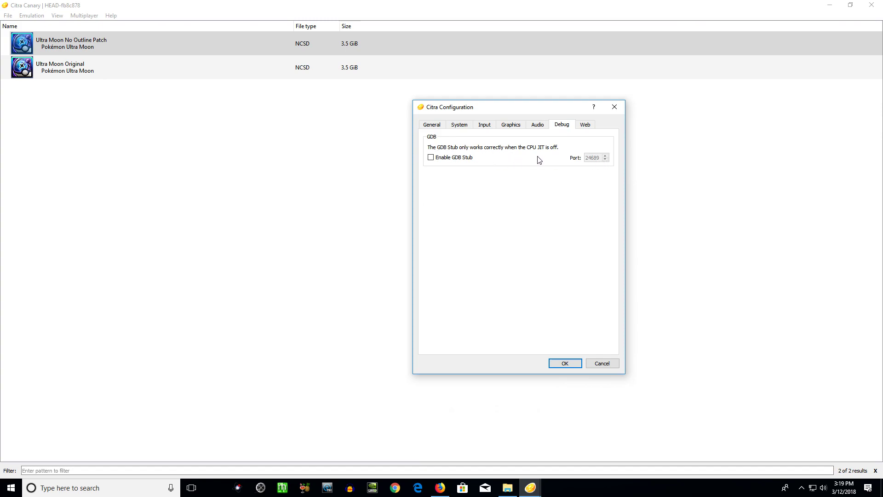
left_click(587, 129)
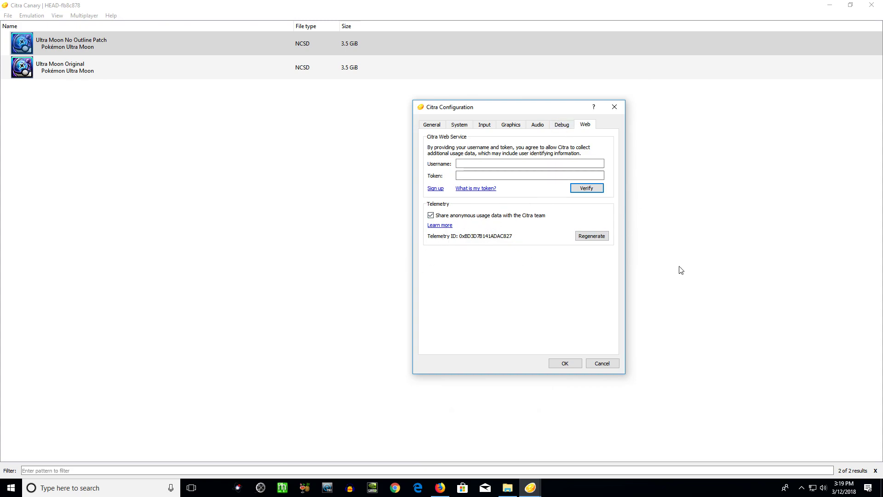
left_click(601, 363)
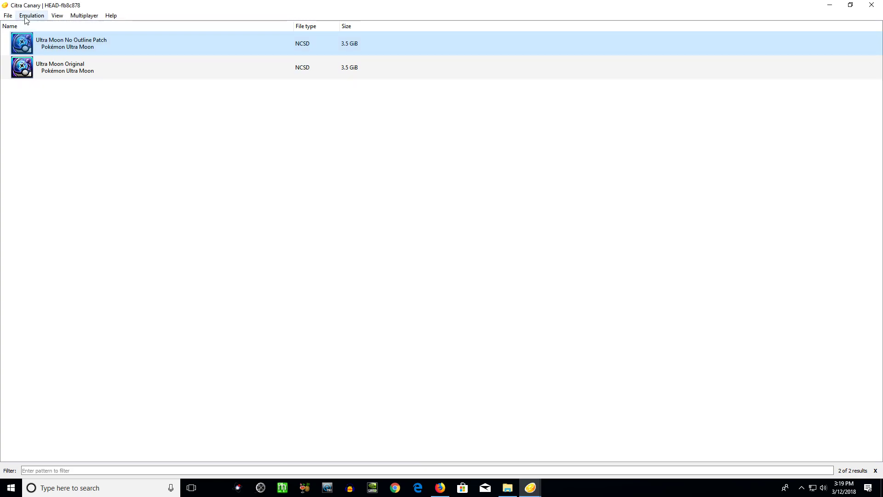
Step: Look over the emulation commands and the view options, including Single Window Mode and Screen Layout
left_click(31, 15)
mouse_move(57, 15)
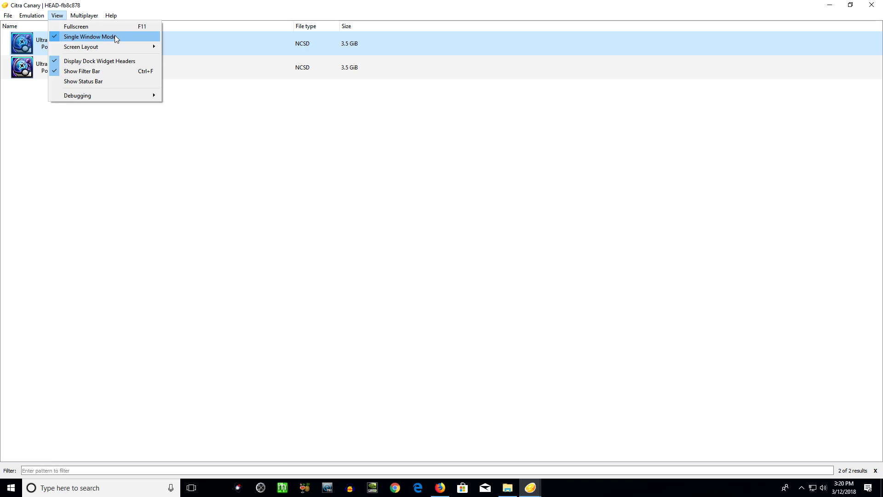
mouse_move(112, 47)
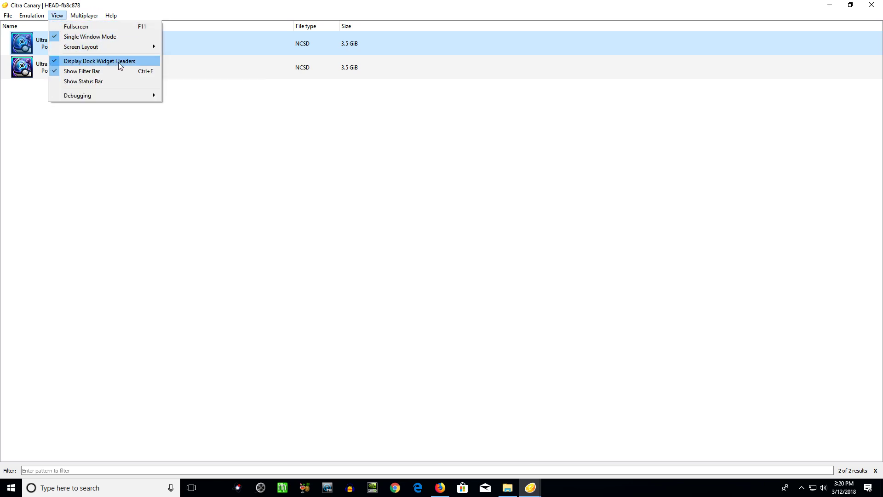
Step: Turn Display Dock Widget Headers off and back on
left_click(118, 62)
left_click(57, 15)
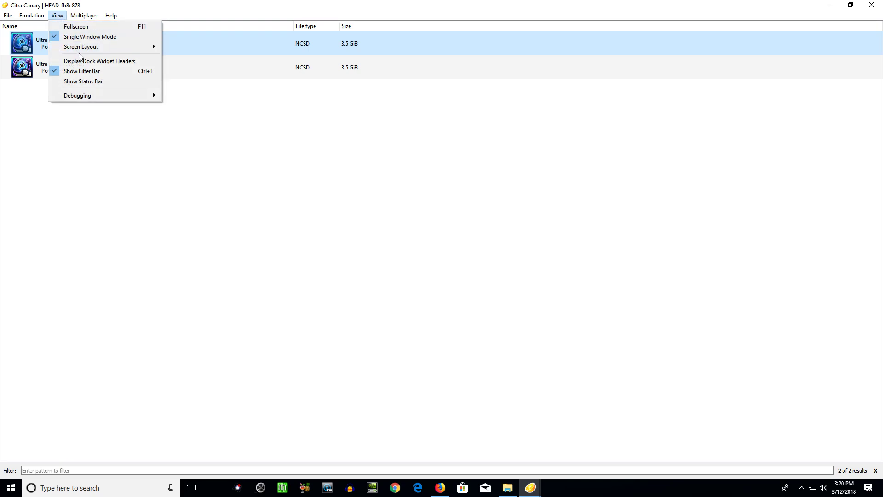
left_click(88, 62)
Step: Hide the filter bar below the game list and show it again, repeating the toggle several times
left_click(57, 16)
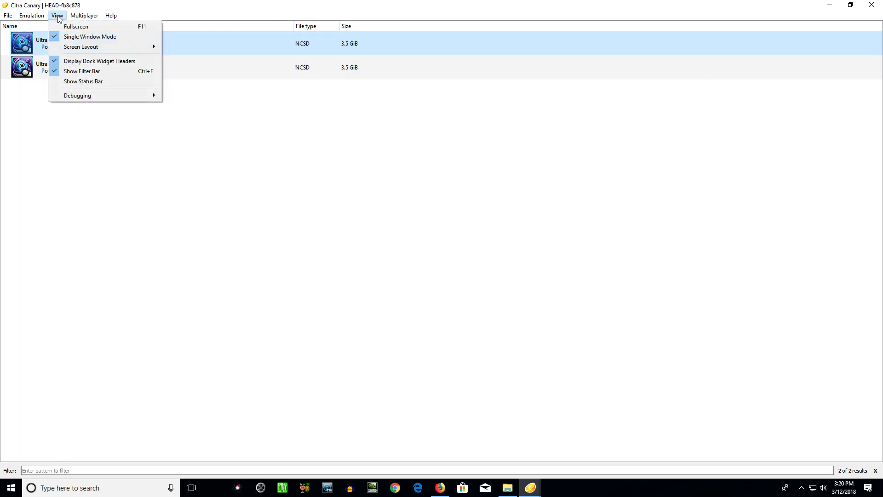
left_click(92, 71)
left_click(57, 15)
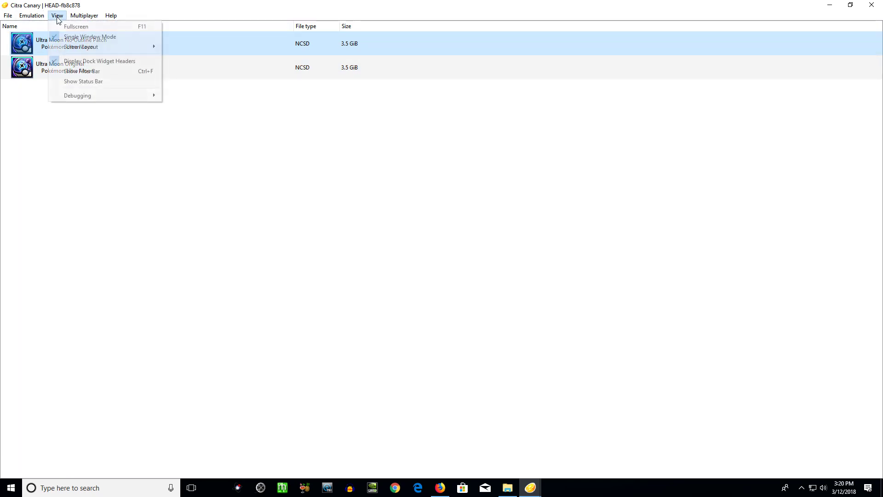
left_click(83, 73)
left_click(60, 17)
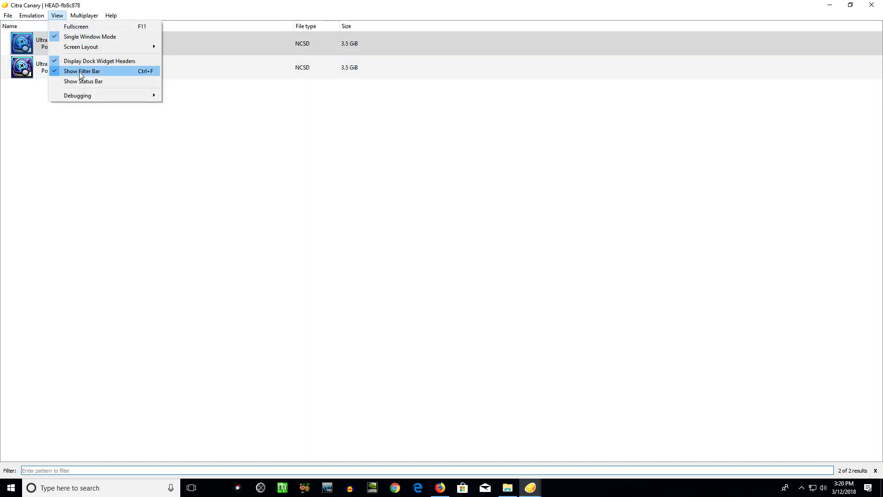
left_click(81, 73)
left_click(58, 16)
left_click(80, 71)
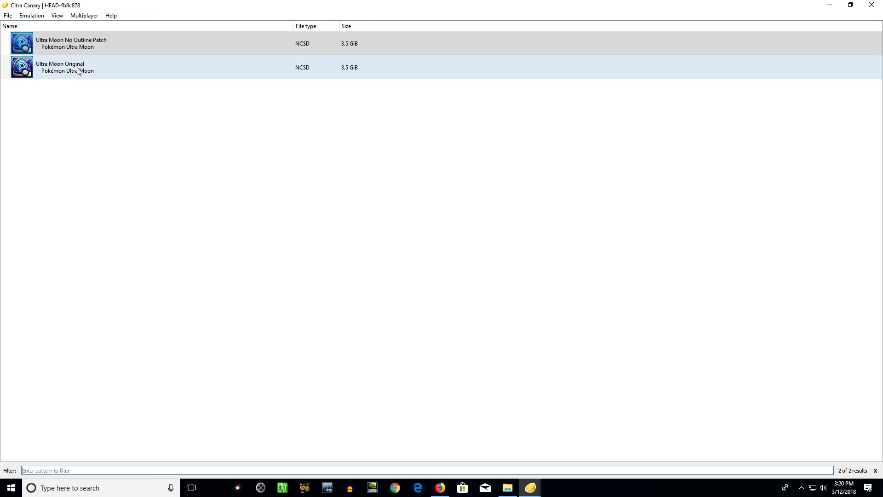
left_click(53, 18)
left_click(81, 72)
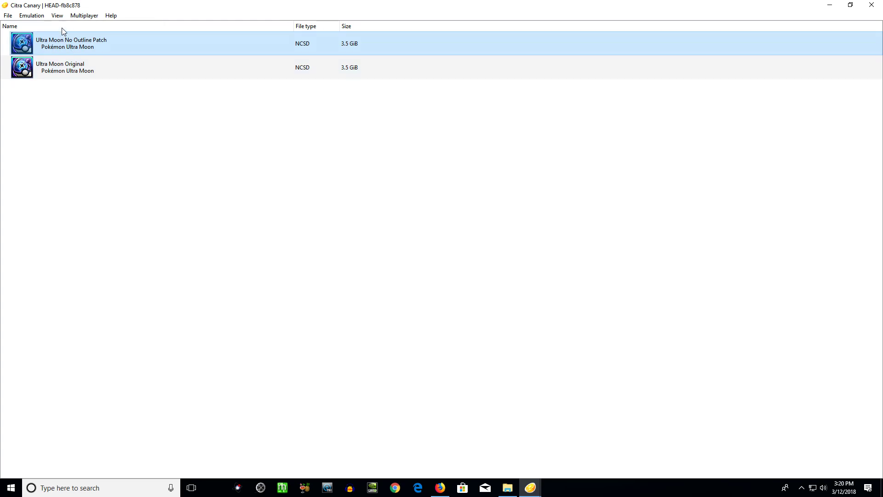
left_click(57, 15)
left_click(81, 71)
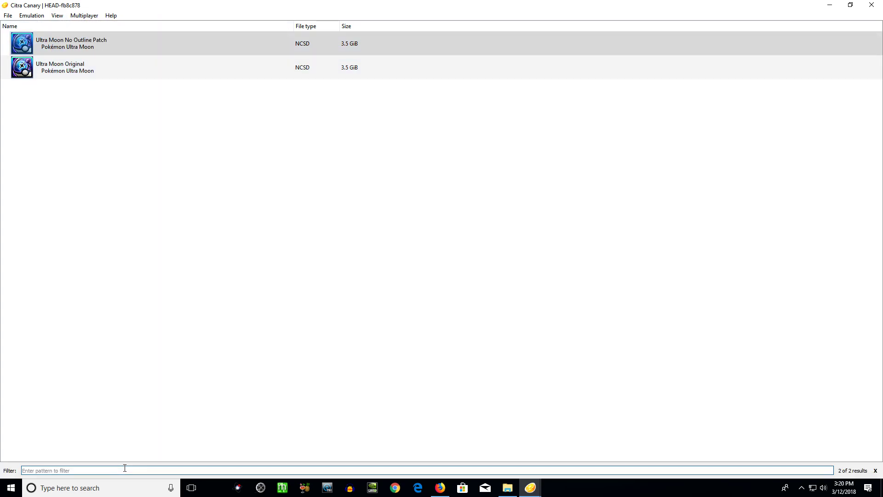
Step: Turn the status bar on and back off
left_click(57, 15)
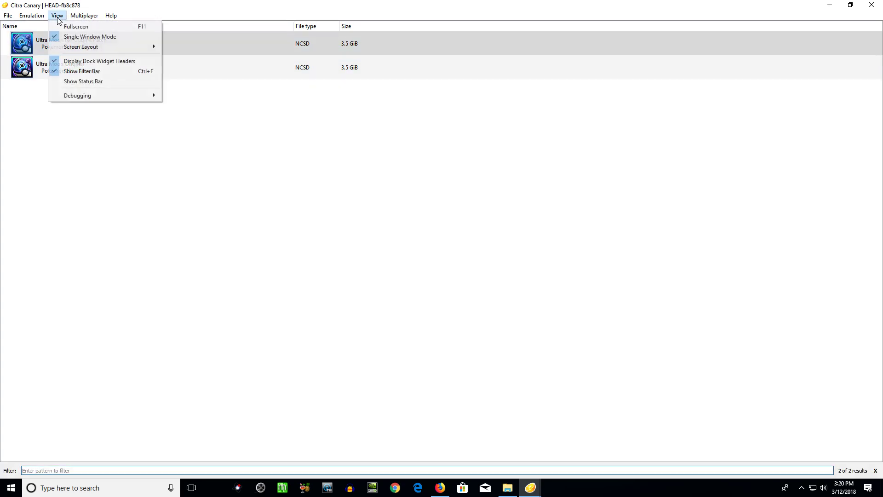
left_click(82, 81)
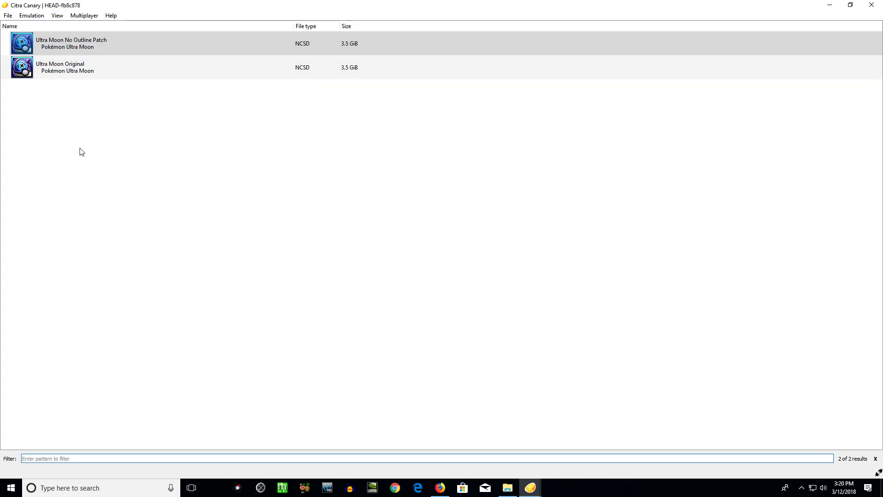
left_click(57, 16)
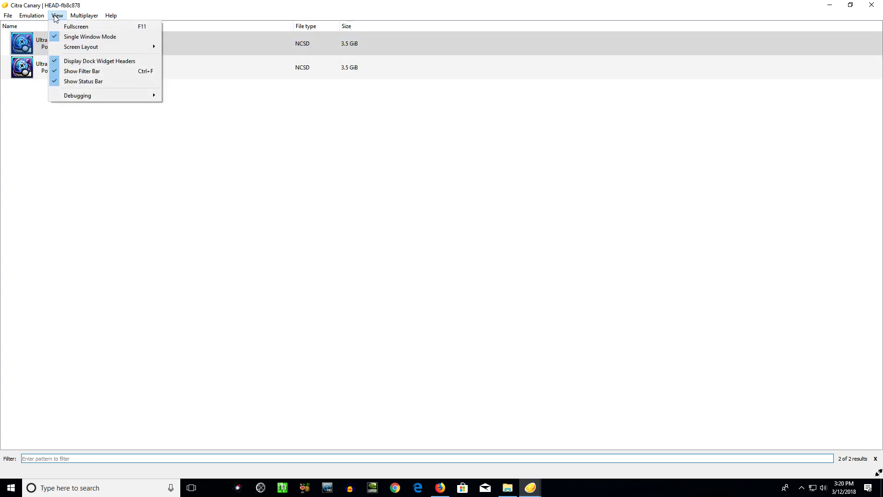
left_click(76, 81)
Step: Look over the debugging view options, from Create Pica Surface Viewer to Wait Tree, and the multiplayer commands
left_click(57, 16)
mouse_move(80, 100)
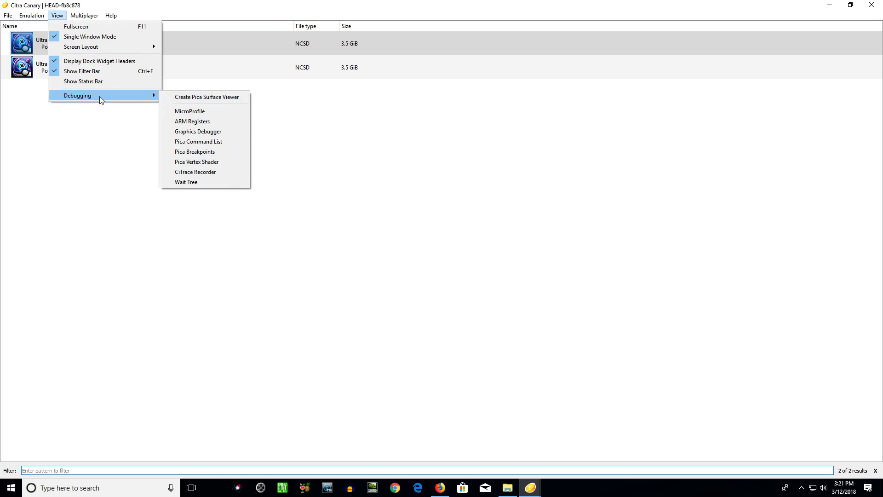
mouse_move(85, 16)
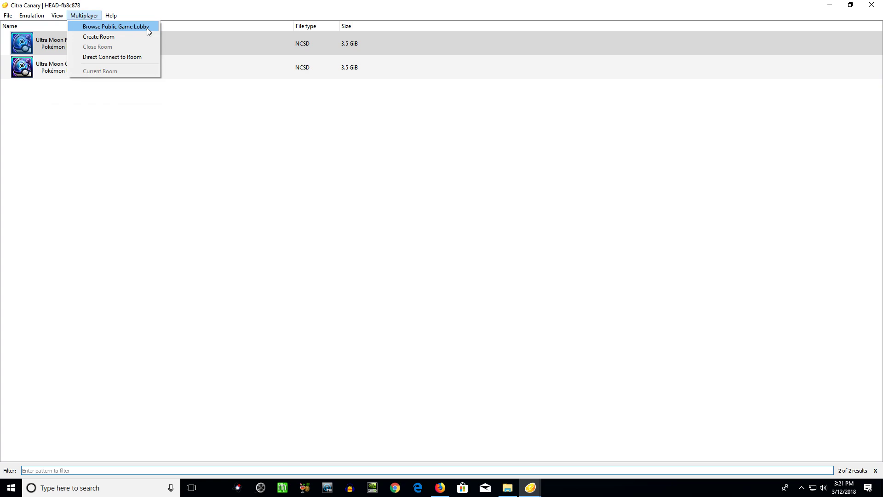
Step: Browse the public game lobby, and widen and reposition the room browser so the host and player columns fit
left_click(107, 29)
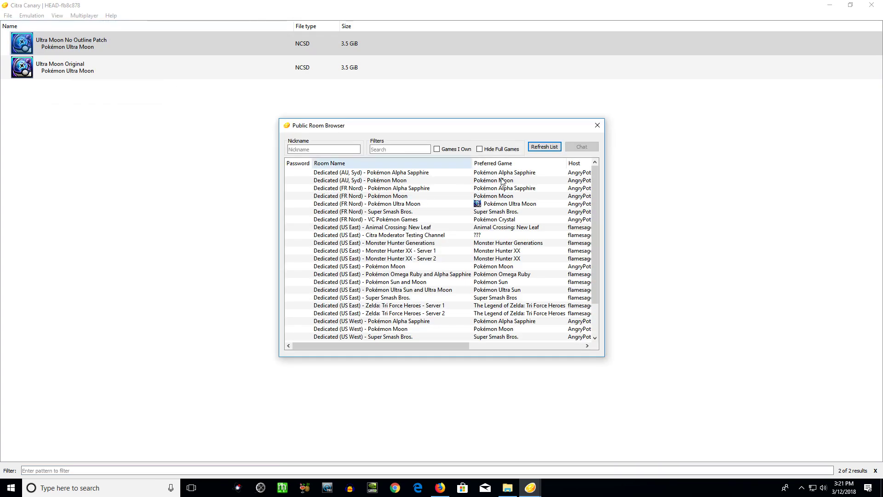
left_click_drag(595, 184, 731, 211)
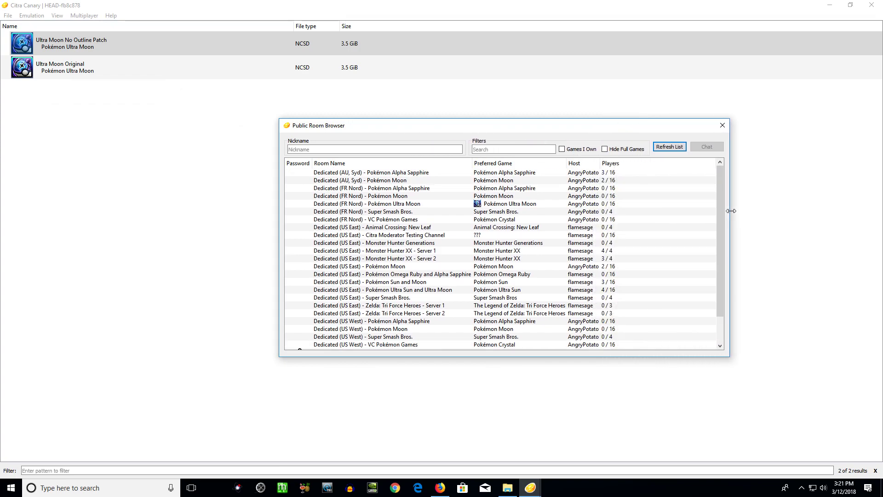
left_click_drag(611, 133, 551, 128)
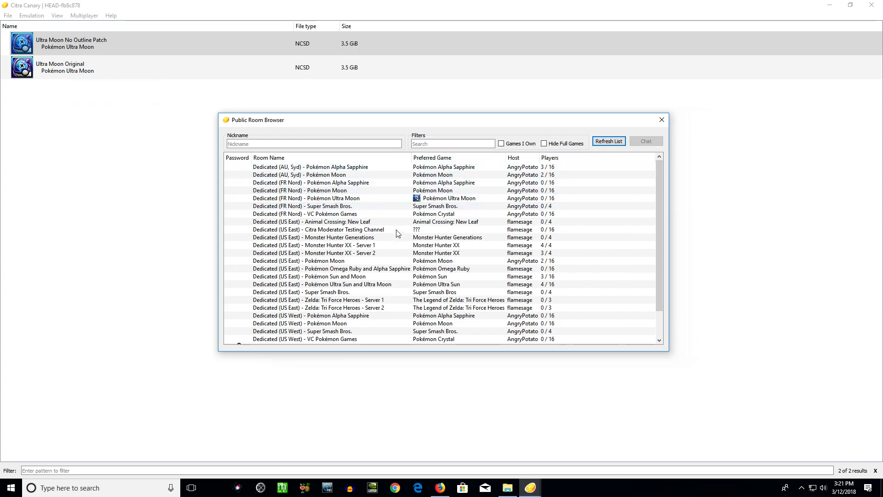
Step: Examine the whole list of public rooms, including their preferred games, hosts, player counts and password locks
scroll(529, 252, "down", 2)
scroll(533, 239, "up", 2)
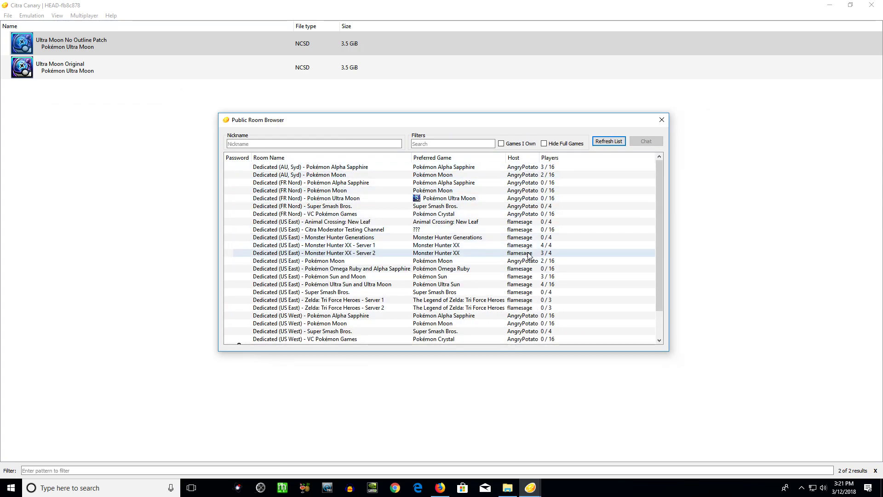
scroll(529, 254, "down", 2)
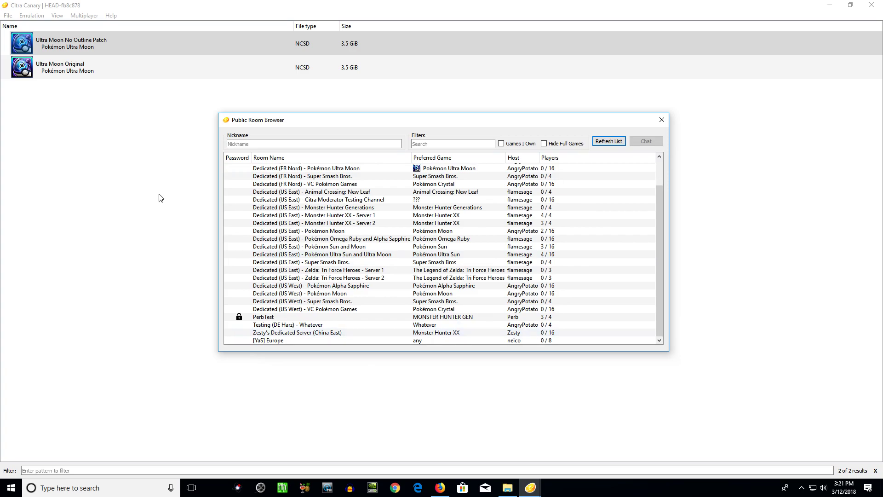
scroll(553, 329, "up", 2)
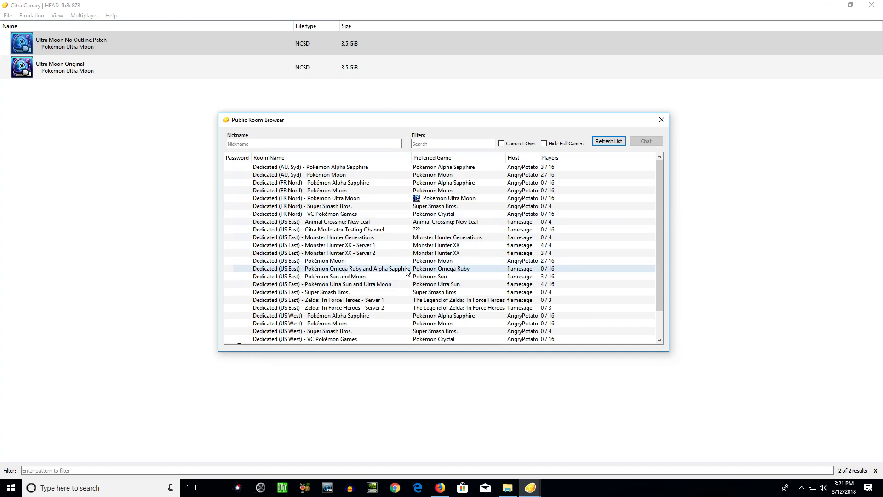
scroll(407, 272, "down", 2)
scroll(395, 273, "up", 2)
scroll(387, 280, "down", 2)
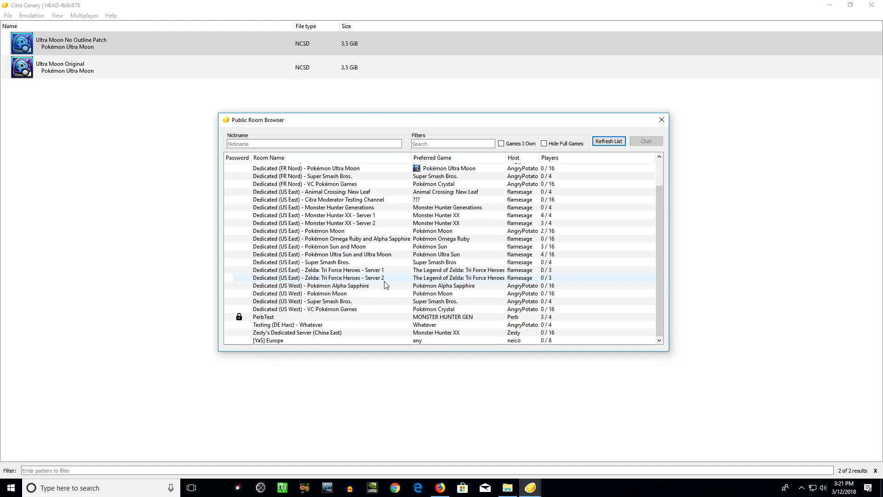
scroll(367, 327, "up", 2)
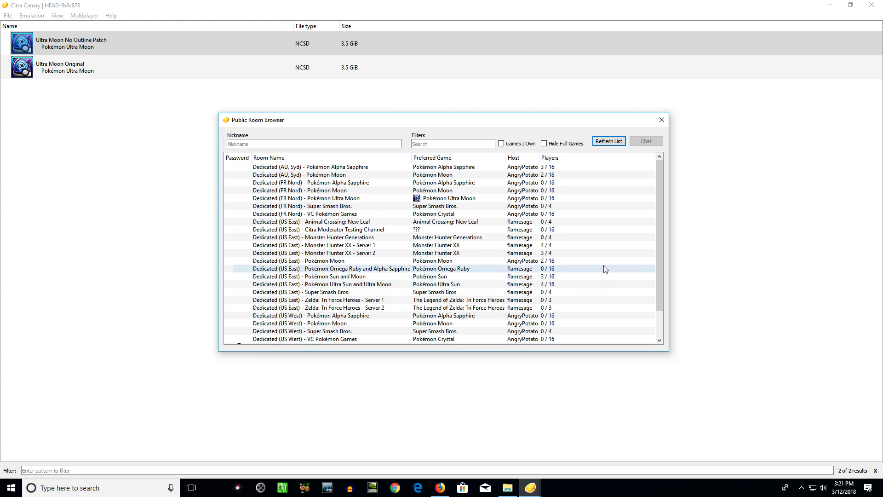
Step: Highlight the US East Pokémon Ultra Sun and Ultra Moon room and the FR Nord Super Smash Bros. room, and close the room browser
left_click(556, 290)
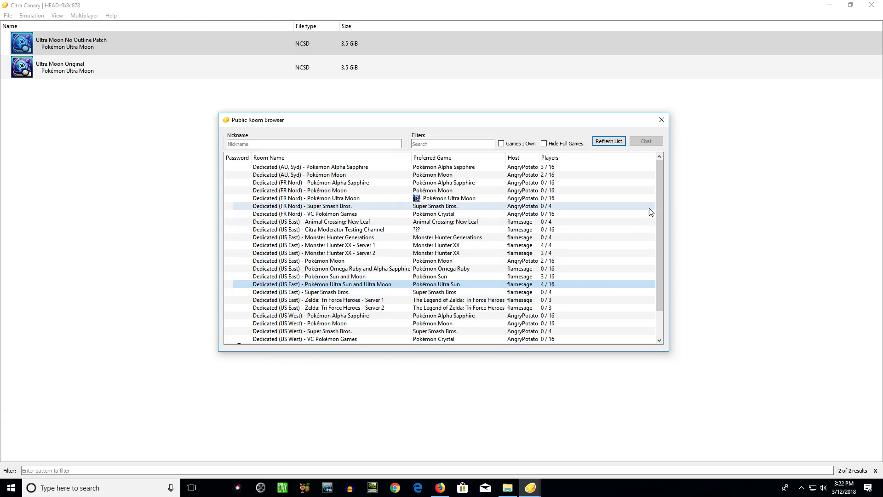
left_click_drag(658, 216, 334, 207)
left_click(334, 207)
scroll(356, 251, "up", 1)
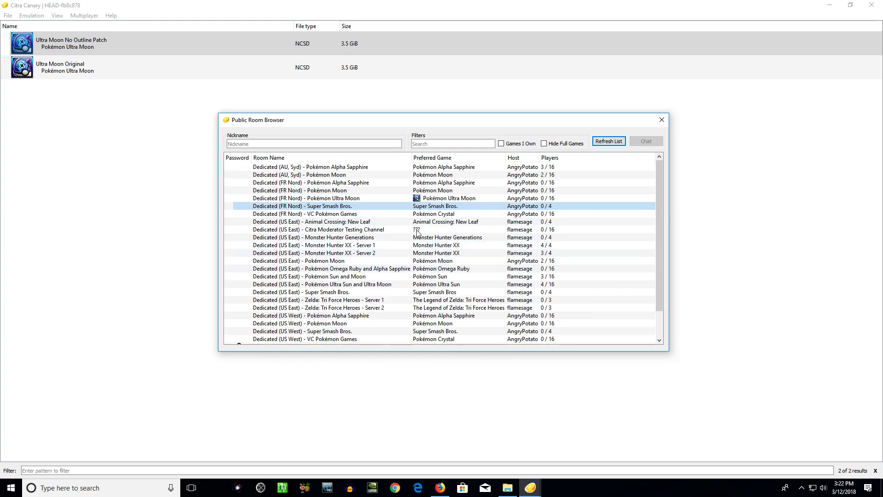
left_click(662, 121)
Step: View the Direct Connect to Room settings and close them without connecting
left_click(85, 17)
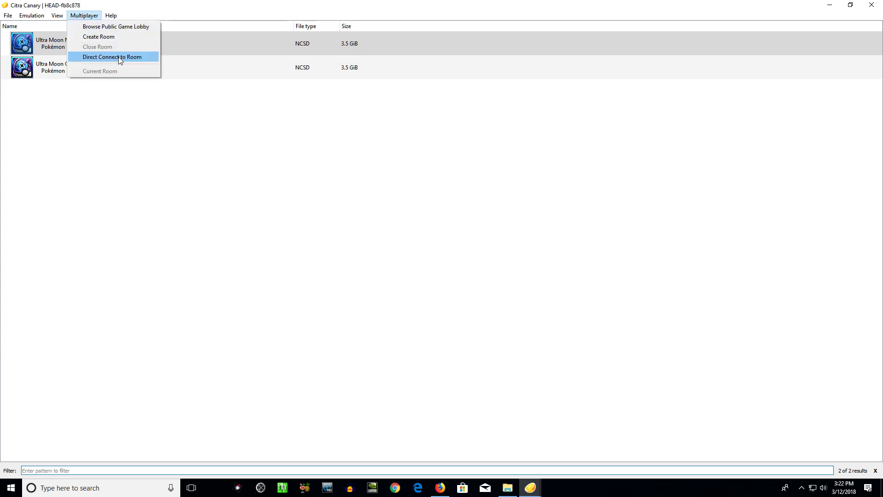
left_click(97, 58)
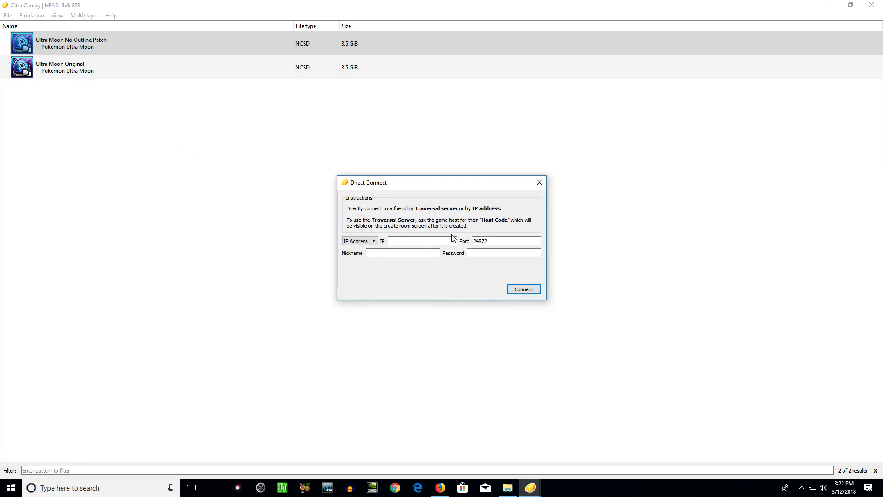
left_click(545, 182)
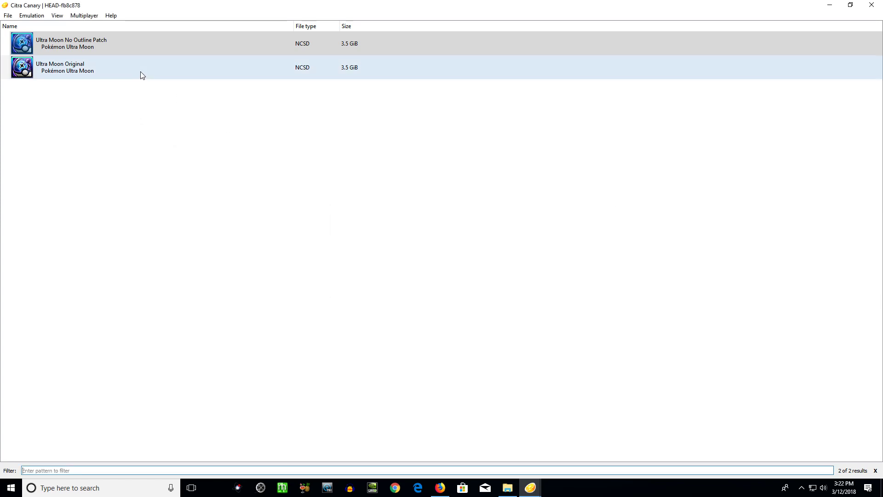
Step: View the About Citra information and close it
left_click(93, 17)
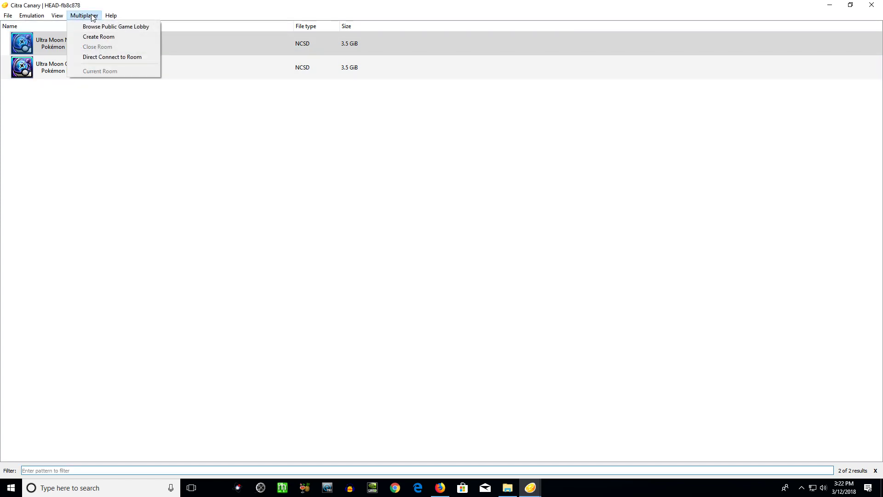
mouse_move(112, 17)
left_click(131, 51)
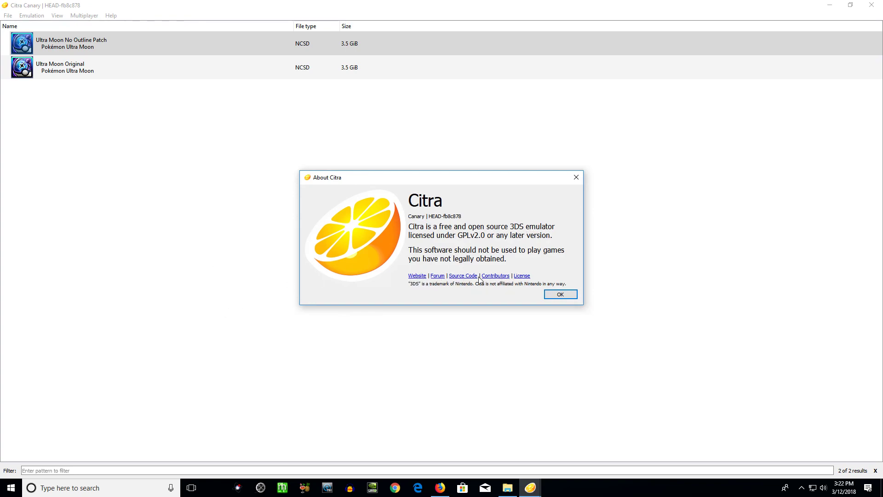
left_click(557, 295)
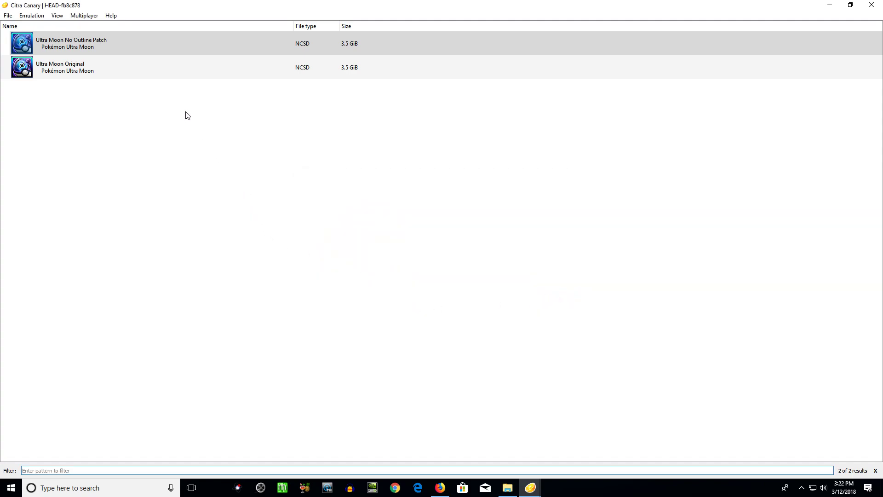
Step: Launch the Ultra Moon Original game from the game list
left_click(76, 48)
left_click(71, 72)
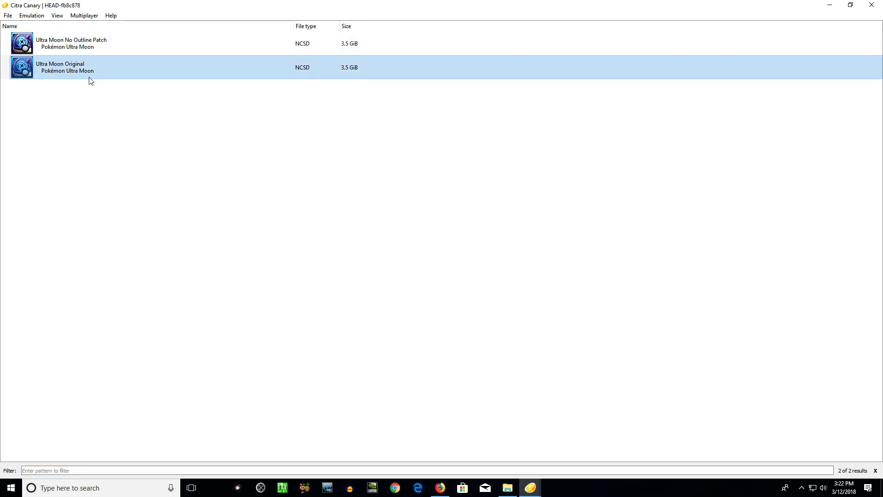
double_click(72, 70)
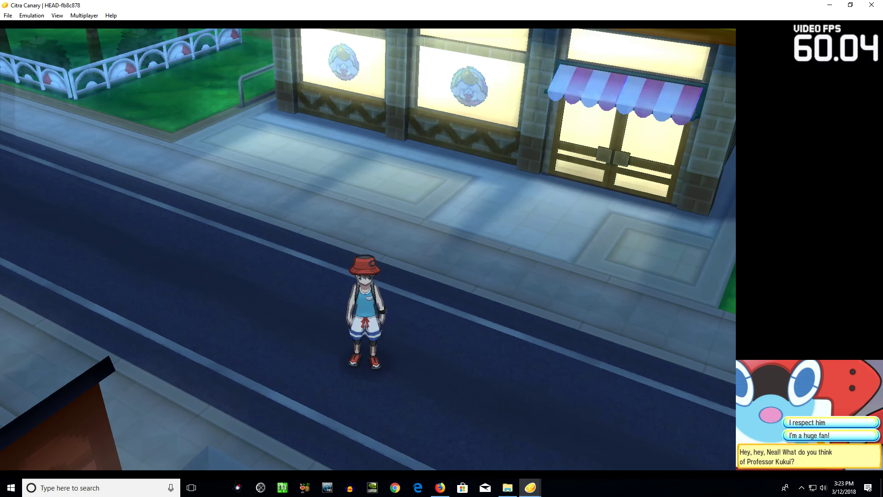
Step: Walk the character along the street past the fenced lawn and turn it back to face the viewer
key("Up")
key("Left")
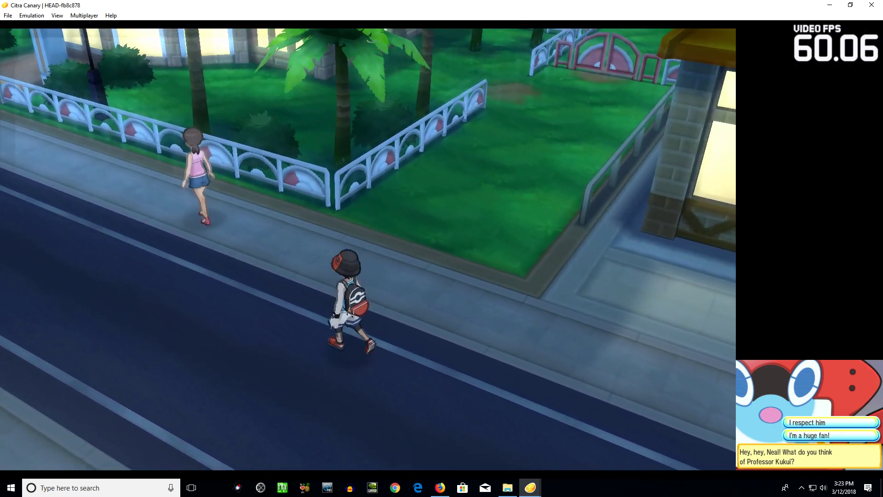
key("Down")
key("Down")
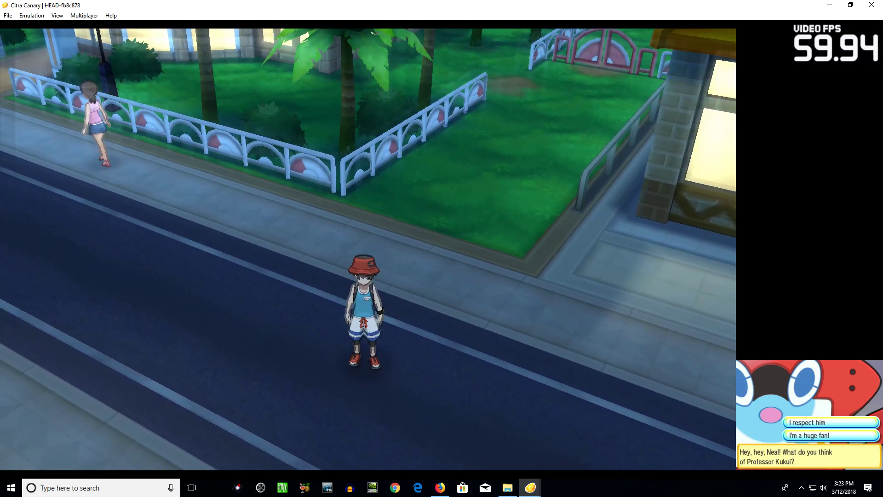